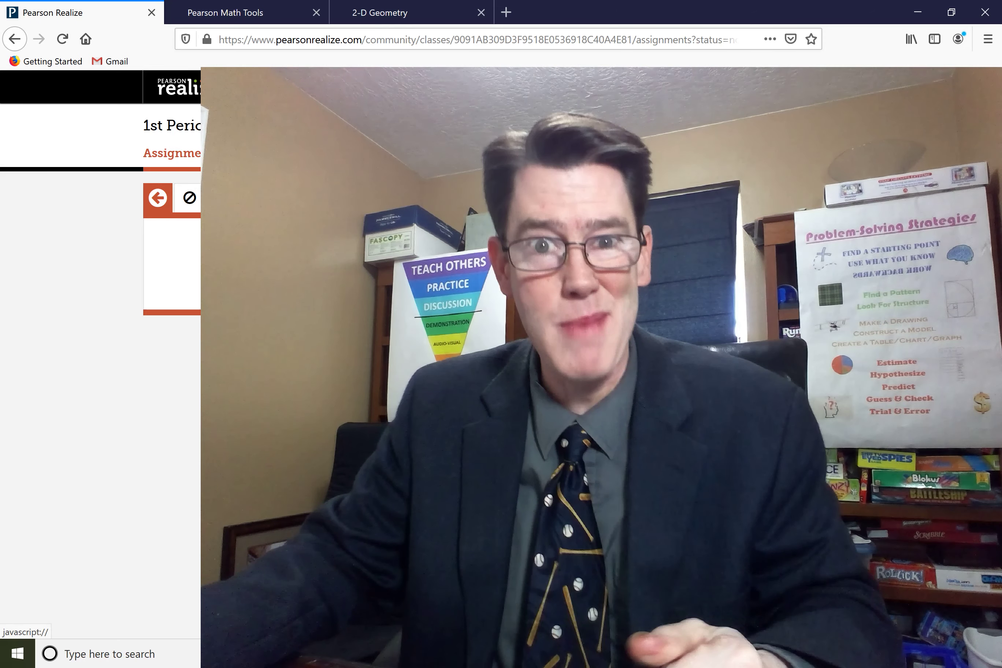
Bring the Debut Professional screen recorder window in front of the browser
{"action": "key", "text": "alt+Tab"}
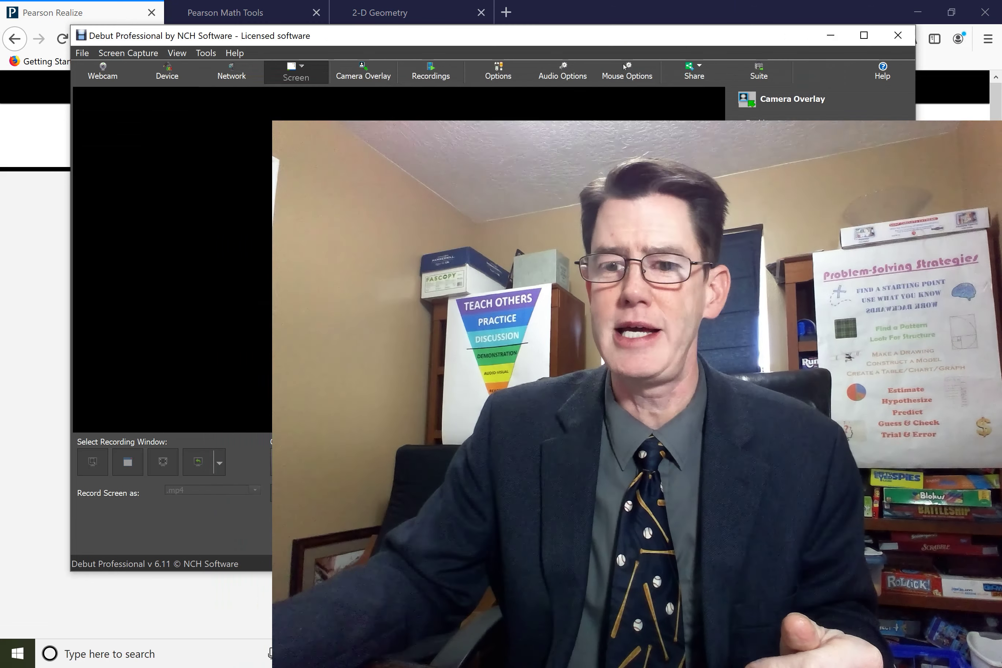
Shrink the webcam inset to 20% in the bottom-right and move the recorder aside to reveal the class page
{"action": "left_click_drag", "start_coordinate": [844, 361], "coordinate": [809, 365]}
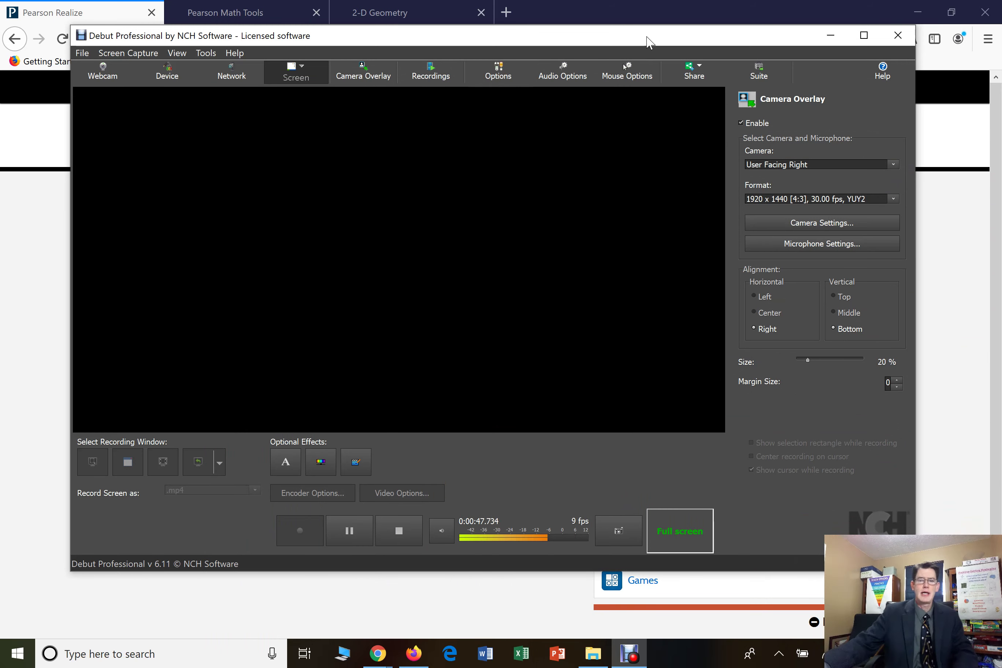
{"action": "left_click_drag", "start_coordinate": [645, 47], "coordinate": [628, 81]}
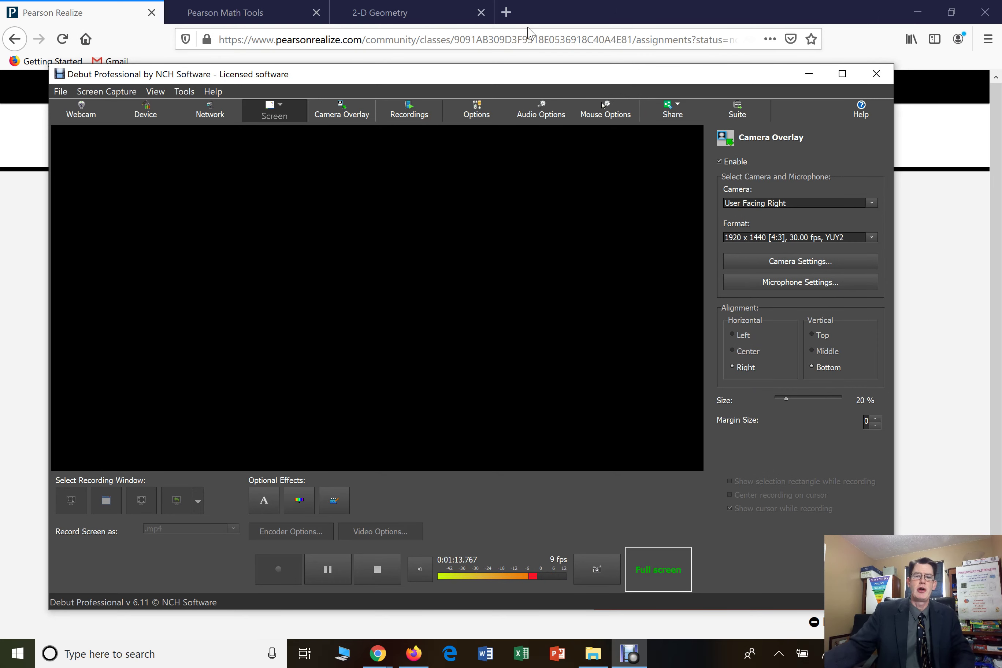
{"action": "left_click_drag", "start_coordinate": [500, 84], "coordinate": [481, 632]}
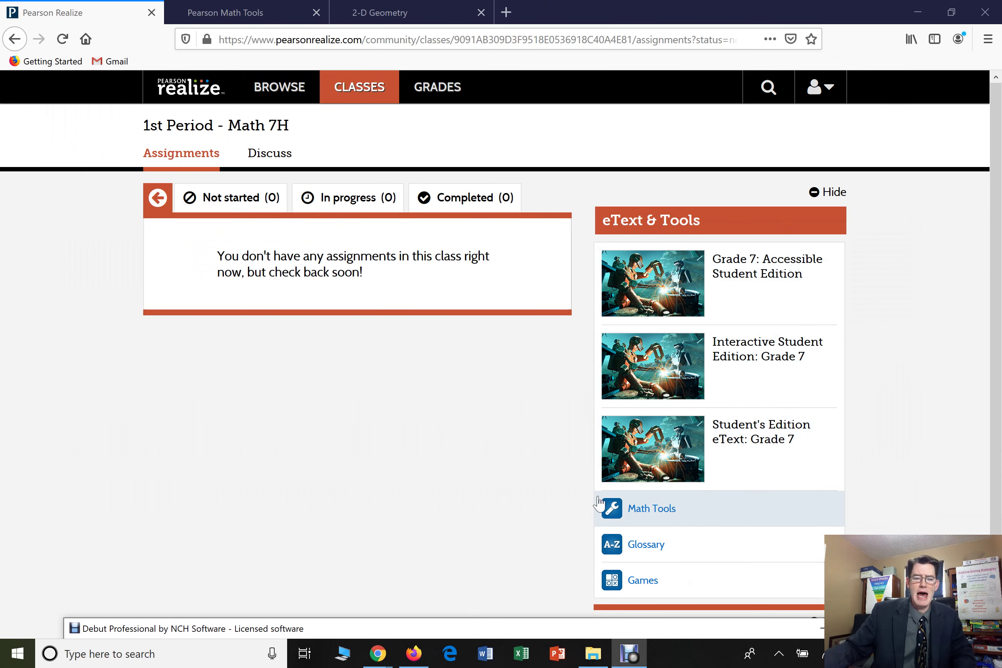
Launch the 2-D Geometry Building Figures activity from Math Tools in a new tab
{"action": "left_click", "coordinate": [663, 510]}
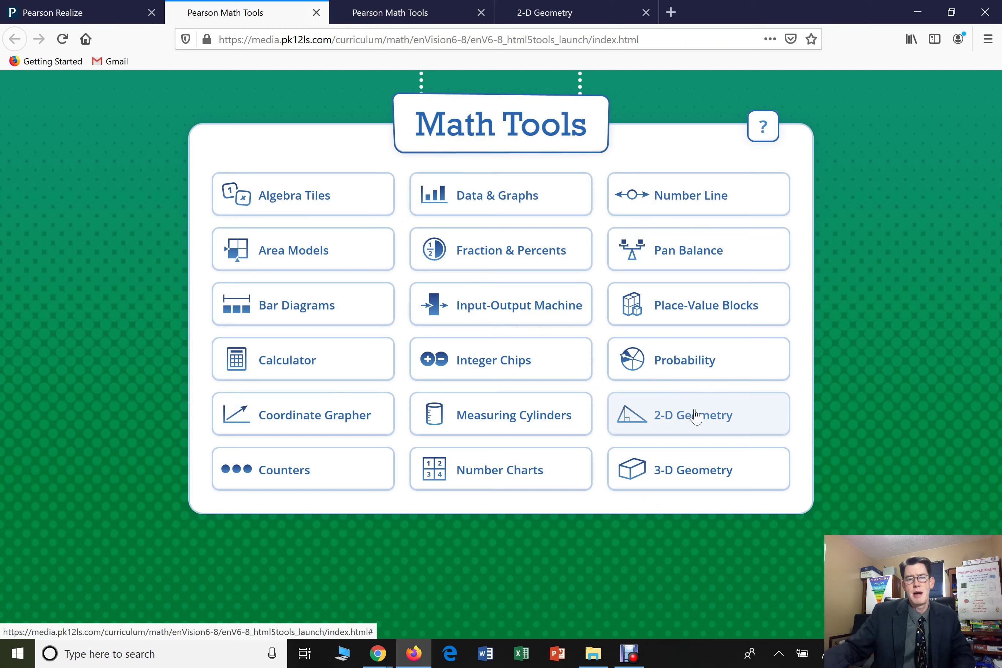
{"action": "left_click", "coordinate": [695, 416]}
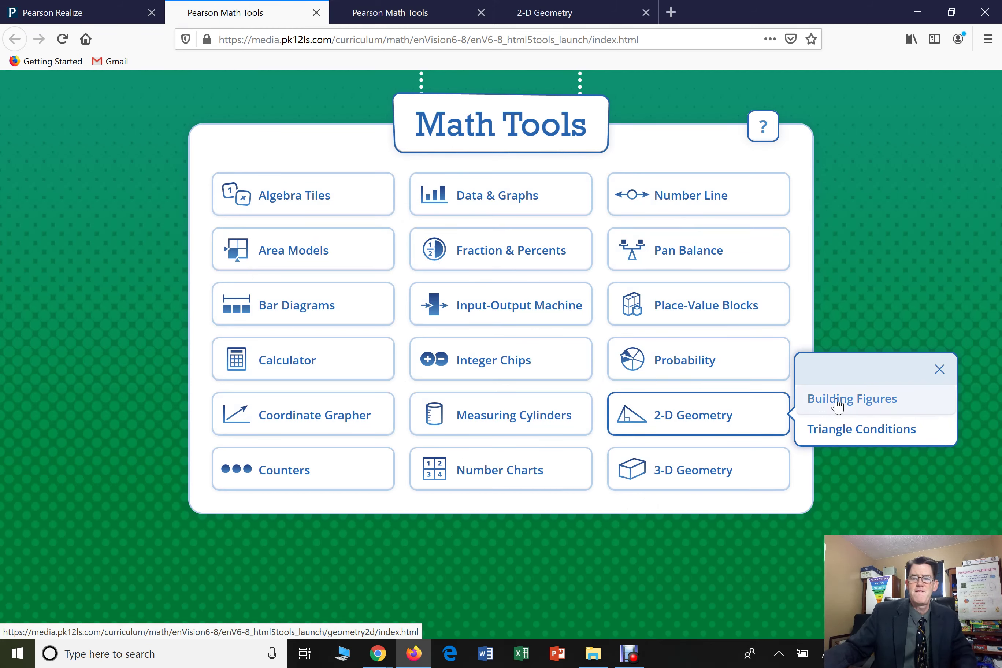
{"action": "left_click", "coordinate": [838, 405]}
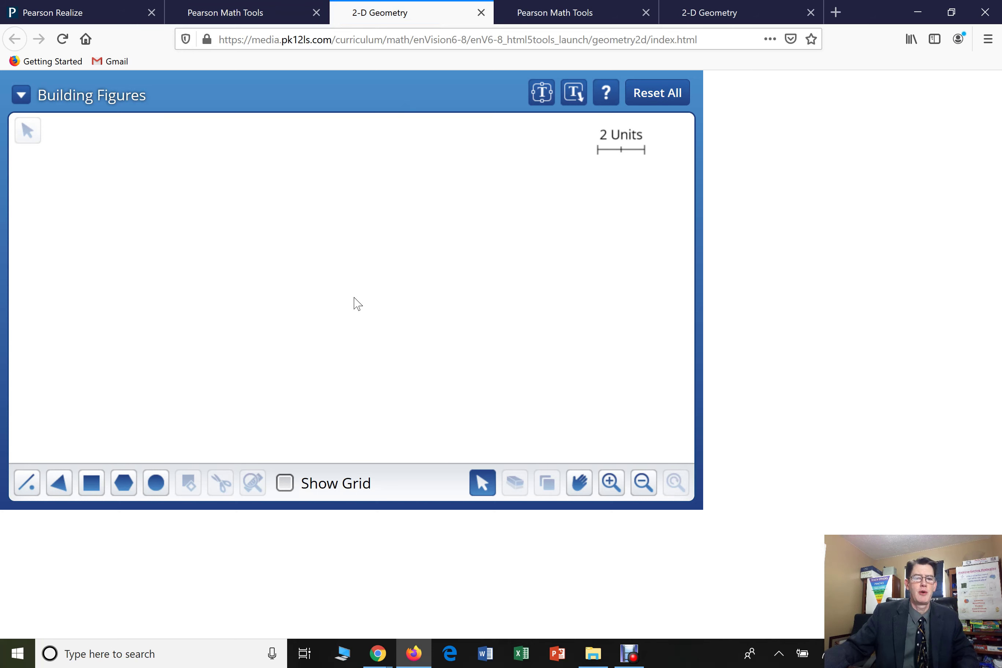
{"action": "left_click", "coordinate": [695, 15]}
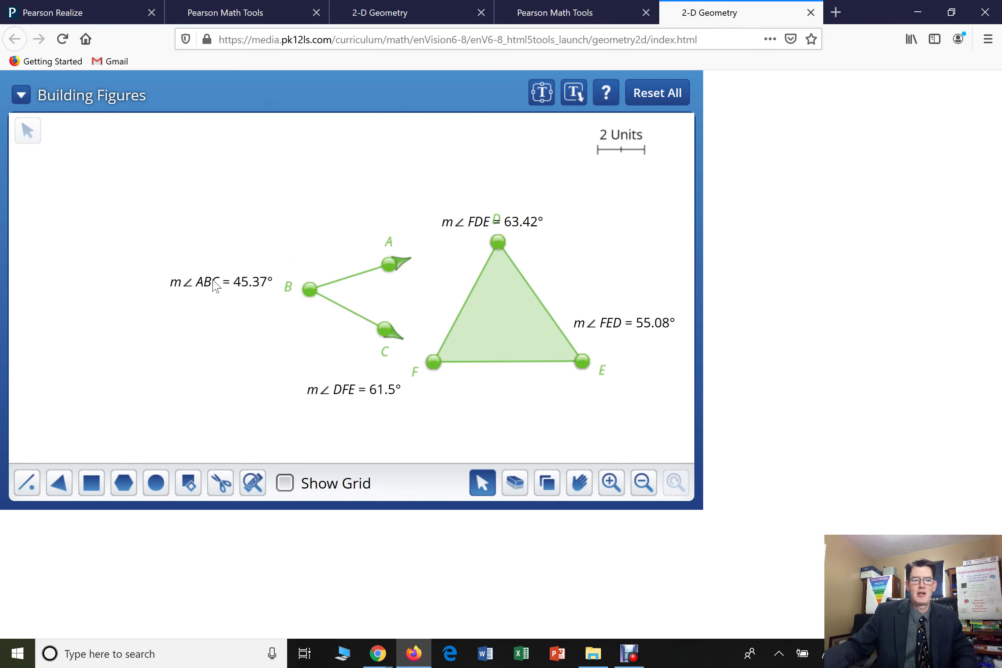
{"action": "left_click", "coordinate": [387, 12]}
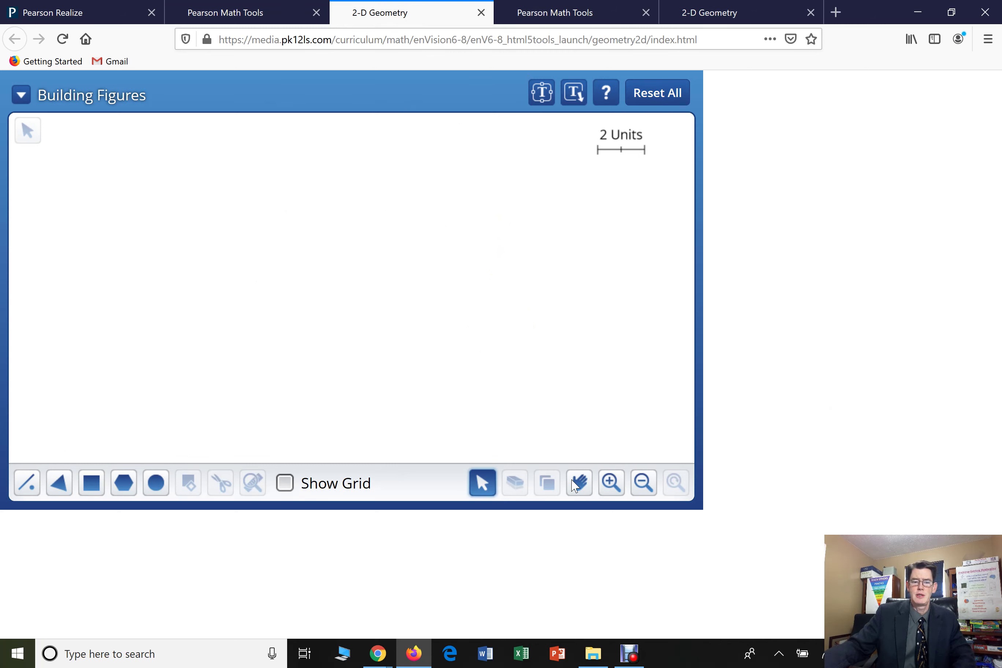
{"action": "left_click", "coordinate": [611, 483]}
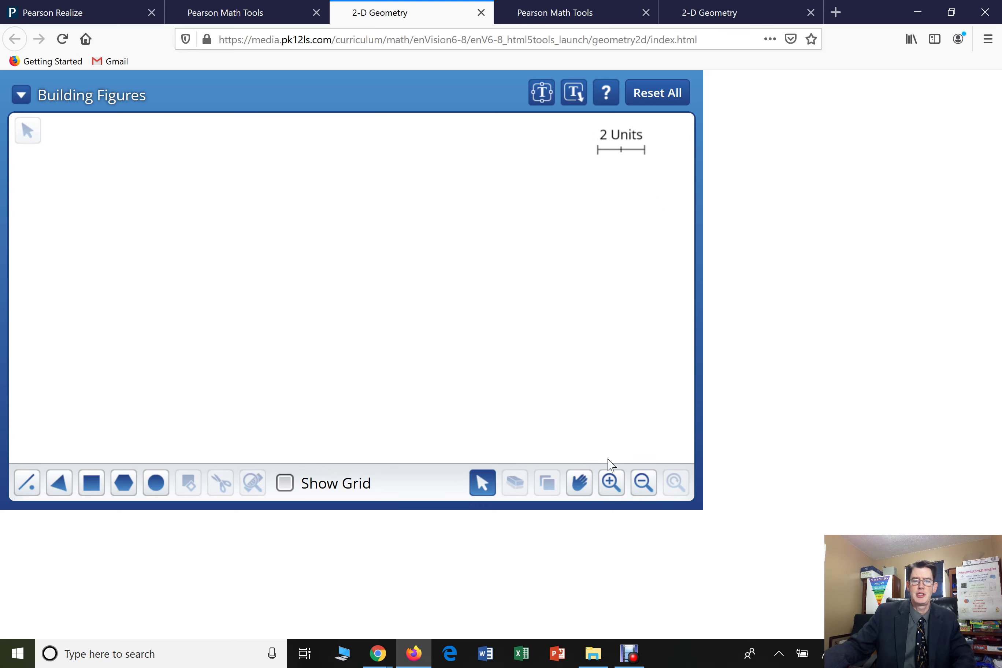
{"action": "left_click", "coordinate": [608, 483]}
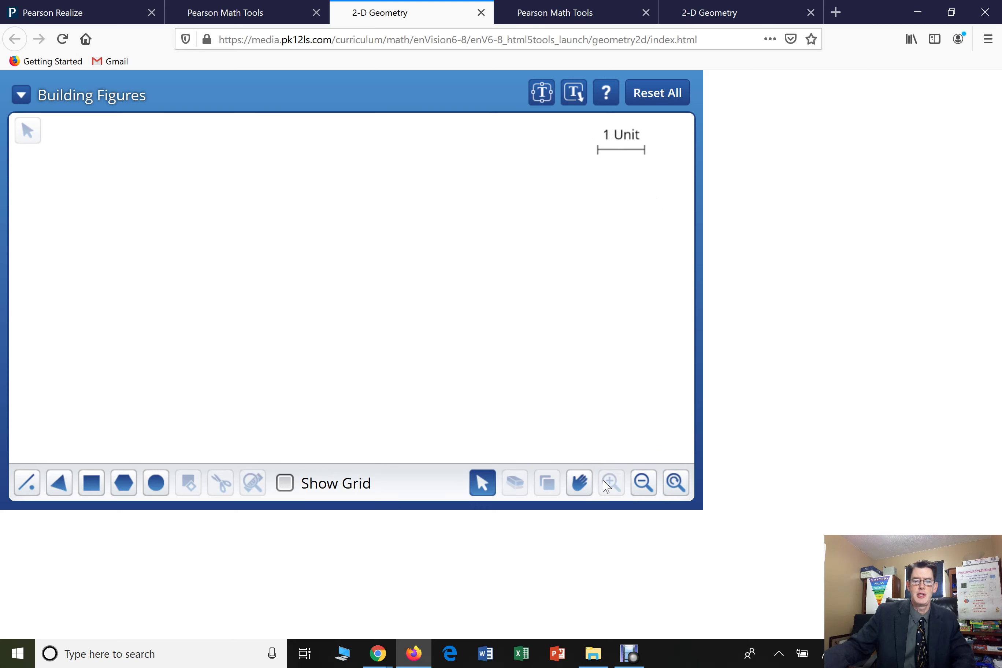
{"action": "left_click", "coordinate": [641, 484]}
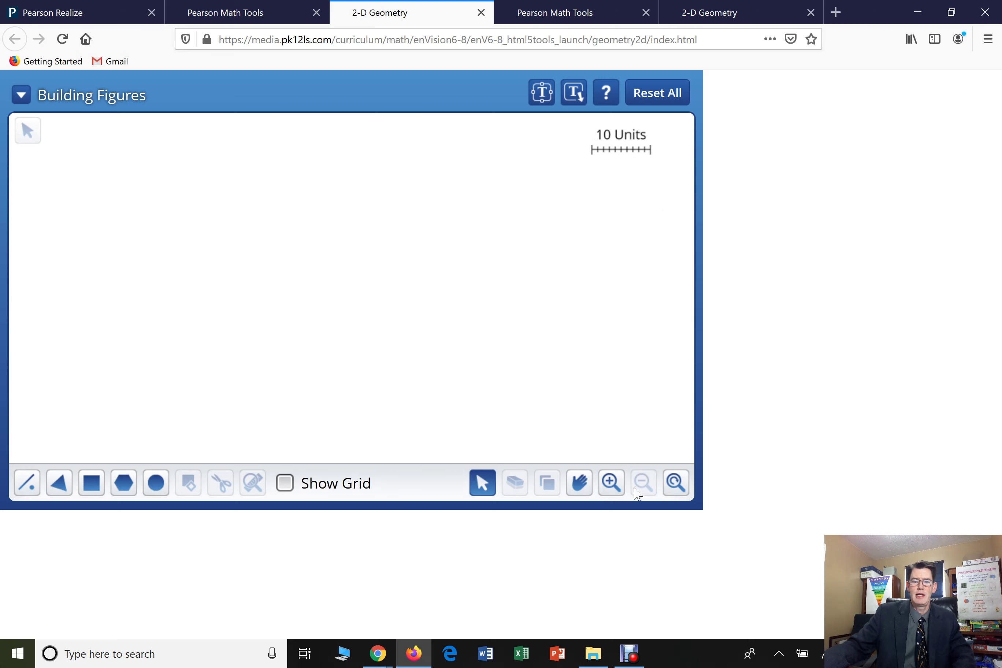
{"action": "left_click", "coordinate": [608, 487]}
{"action": "left_click", "coordinate": [608, 489]}
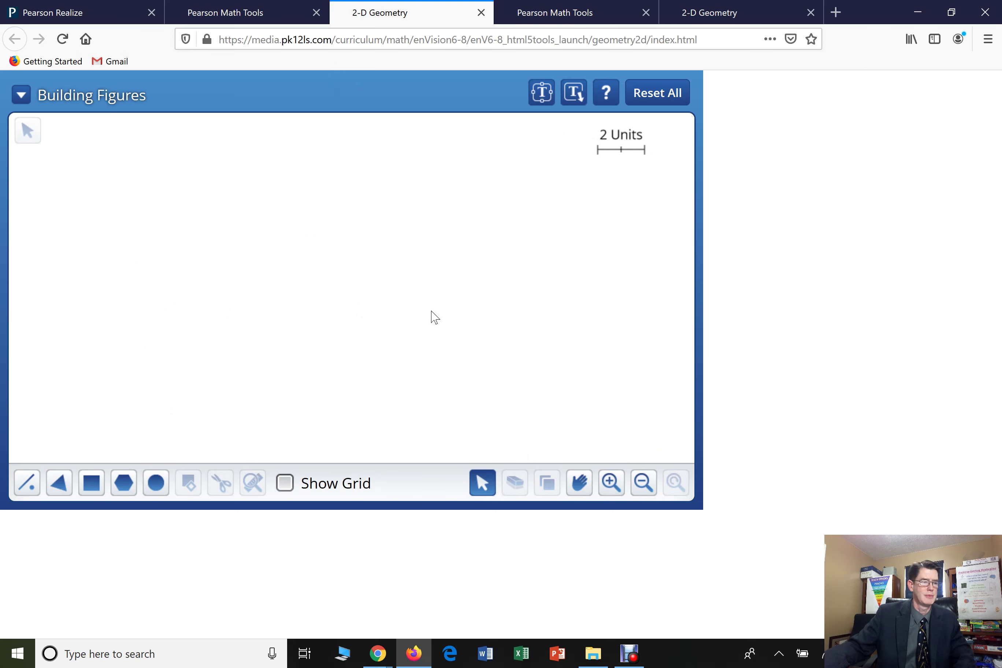
Draw line AB and swing it around by moving point B
{"action": "left_click", "coordinate": [27, 482]}
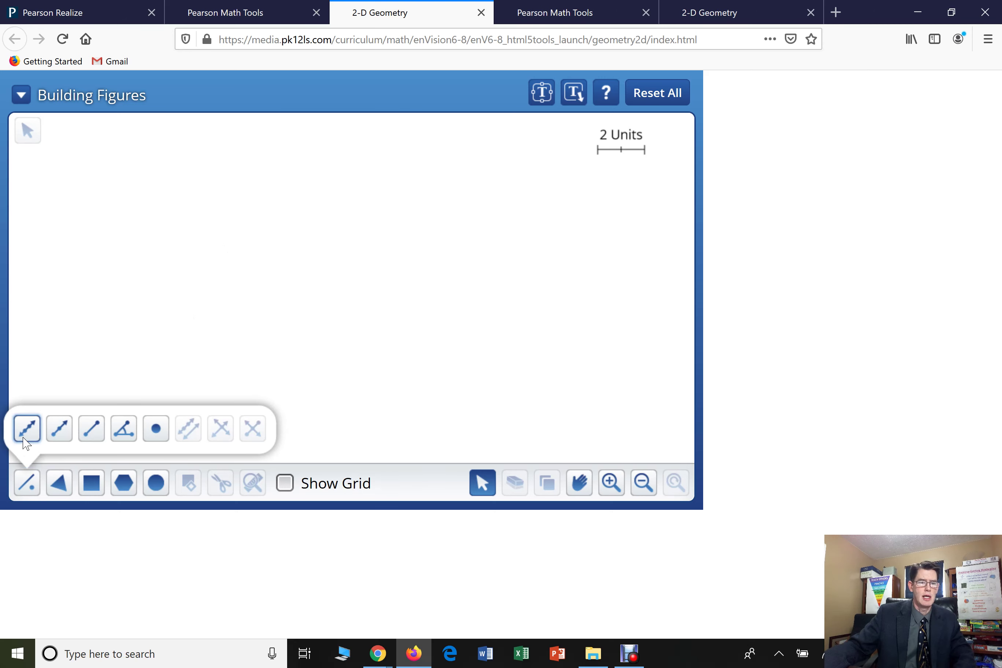
{"action": "left_click", "coordinate": [27, 428]}
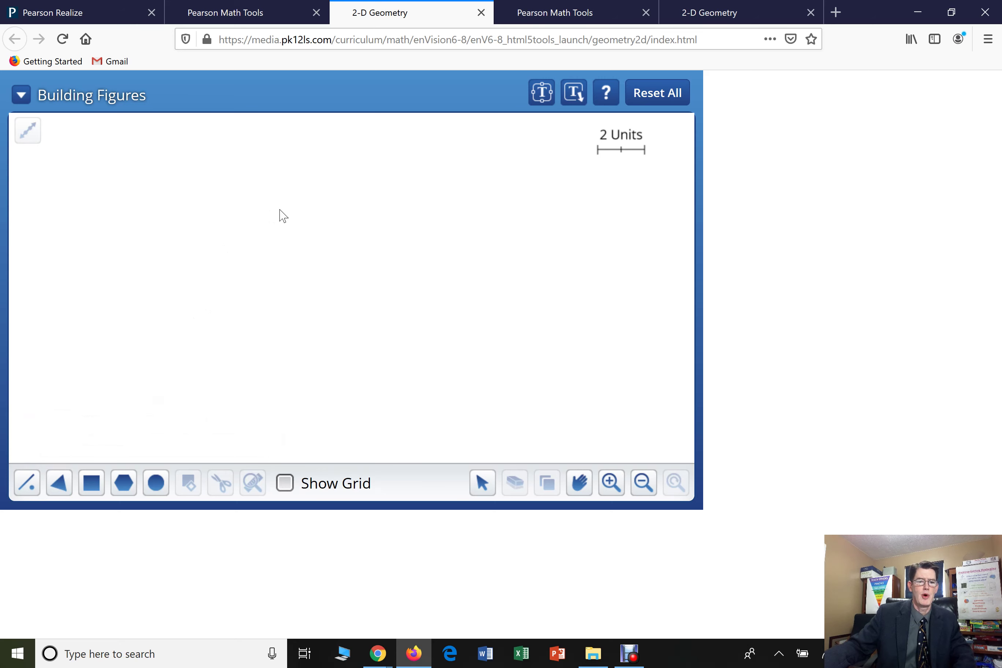
{"action": "left_click_drag", "start_coordinate": [200, 211], "coordinate": [368, 233]}
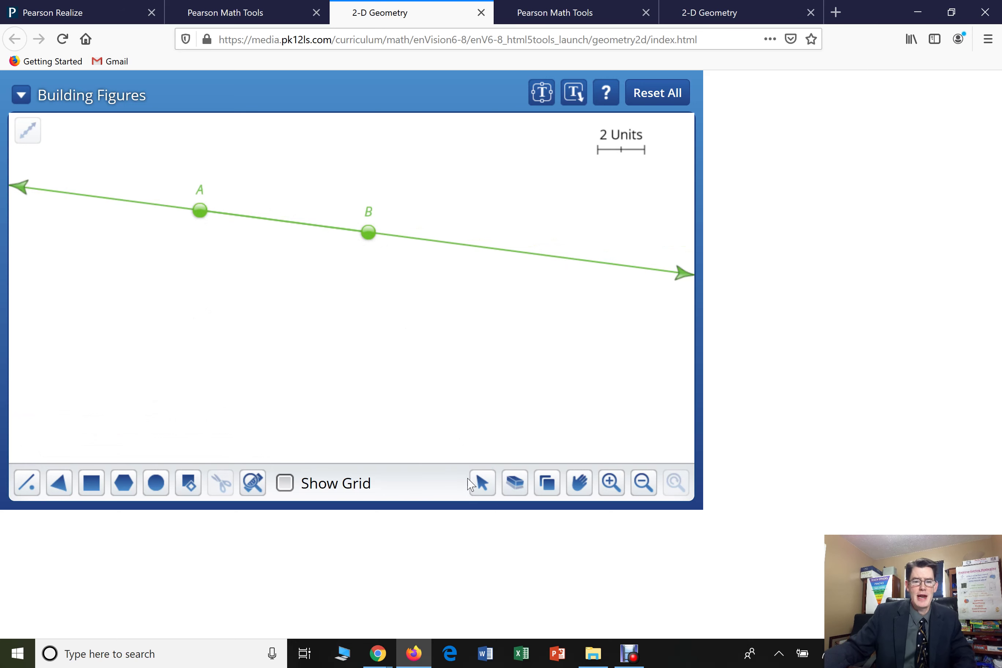
{"action": "left_click", "coordinate": [478, 483]}
{"action": "left_click_drag", "start_coordinate": [371, 241], "coordinate": [359, 203]}
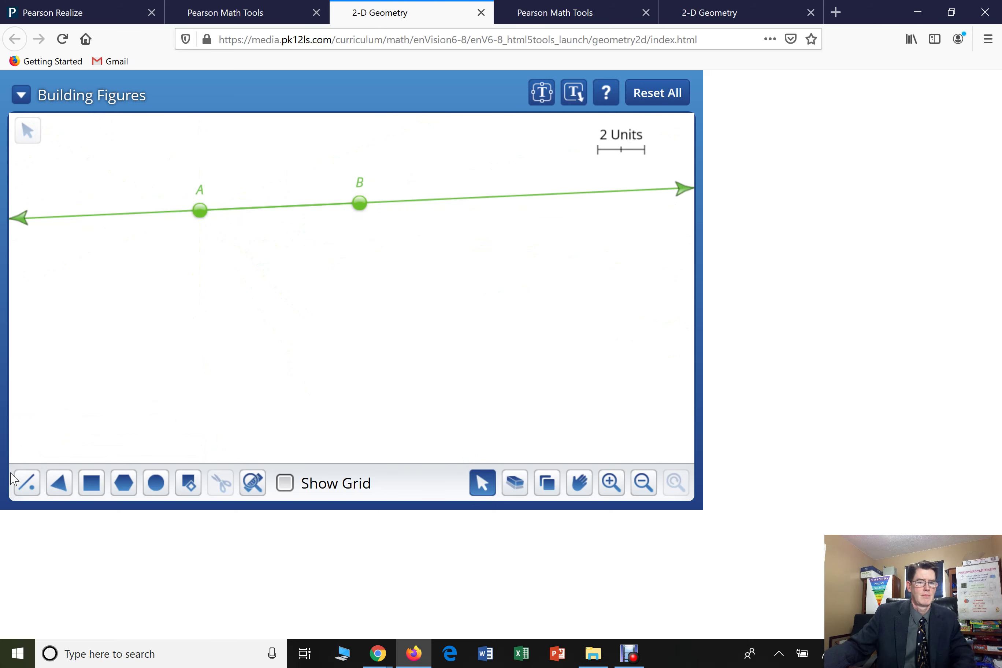
Draw five line segments: CD, EF, GH, IJ and KL
{"action": "left_click", "coordinate": [27, 482]}
{"action": "left_click", "coordinate": [91, 428]}
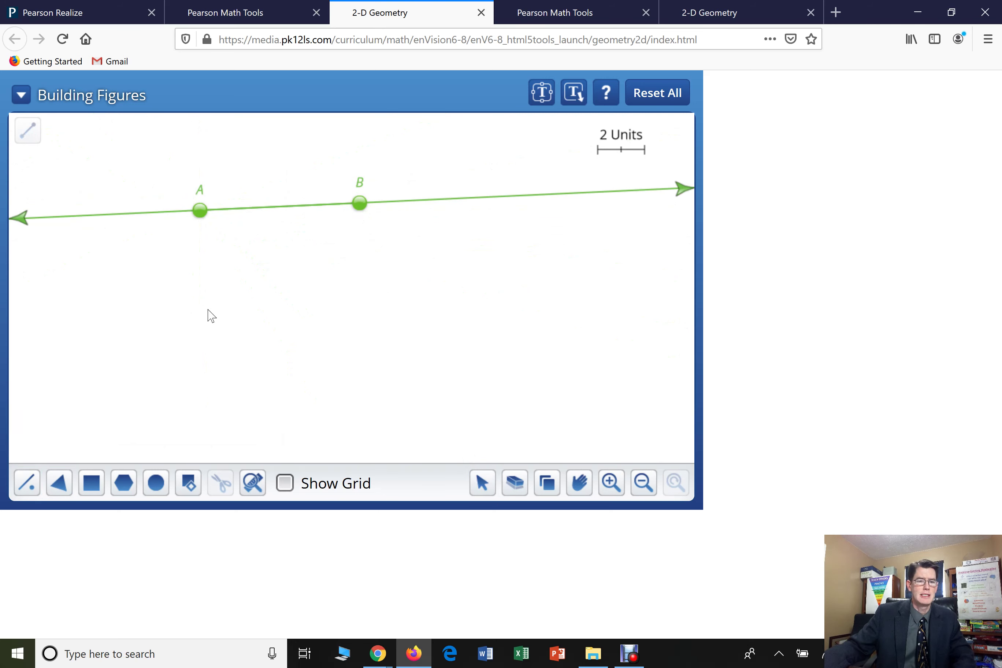
{"action": "left_click_drag", "start_coordinate": [208, 309], "coordinate": [385, 311]}
{"action": "left_click_drag", "start_coordinate": [500, 283], "coordinate": [409, 347]}
{"action": "left_click_drag", "start_coordinate": [152, 341], "coordinate": [285, 404]}
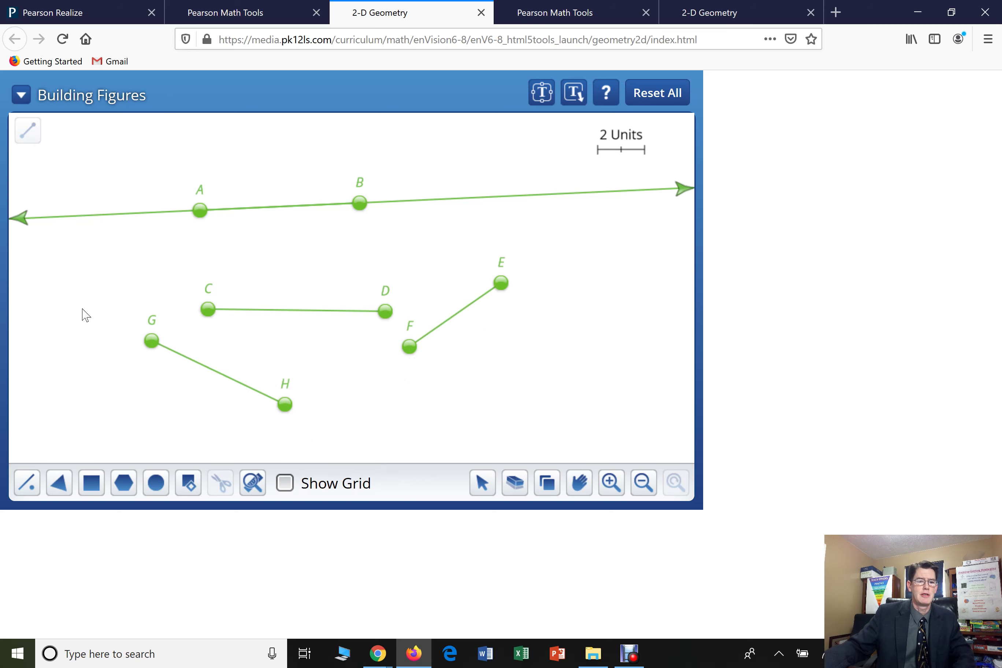
{"action": "left_click_drag", "start_coordinate": [82, 297], "coordinate": [114, 381]}
{"action": "left_click_drag", "start_coordinate": [498, 367], "coordinate": [637, 309]}
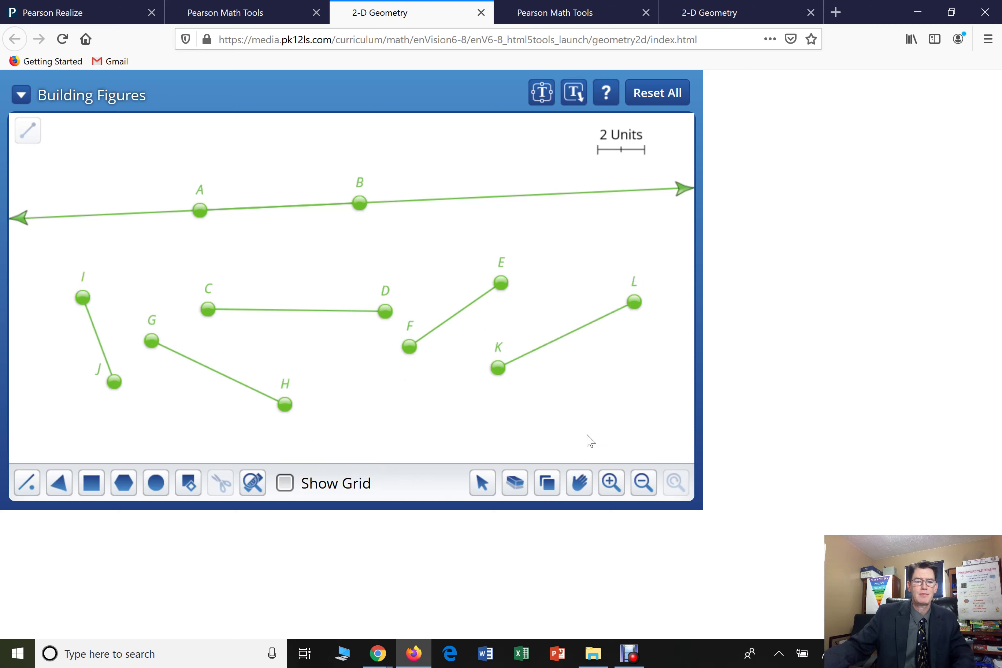
Erase segments KL, EF and CD
{"action": "left_click", "coordinate": [516, 476]}
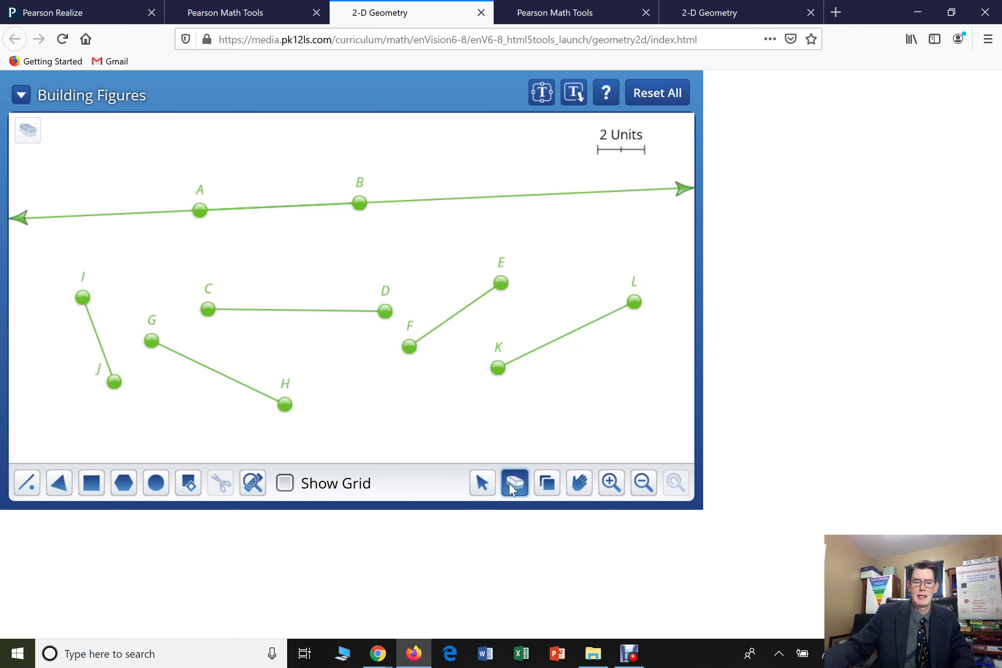
{"action": "left_click", "coordinate": [533, 353]}
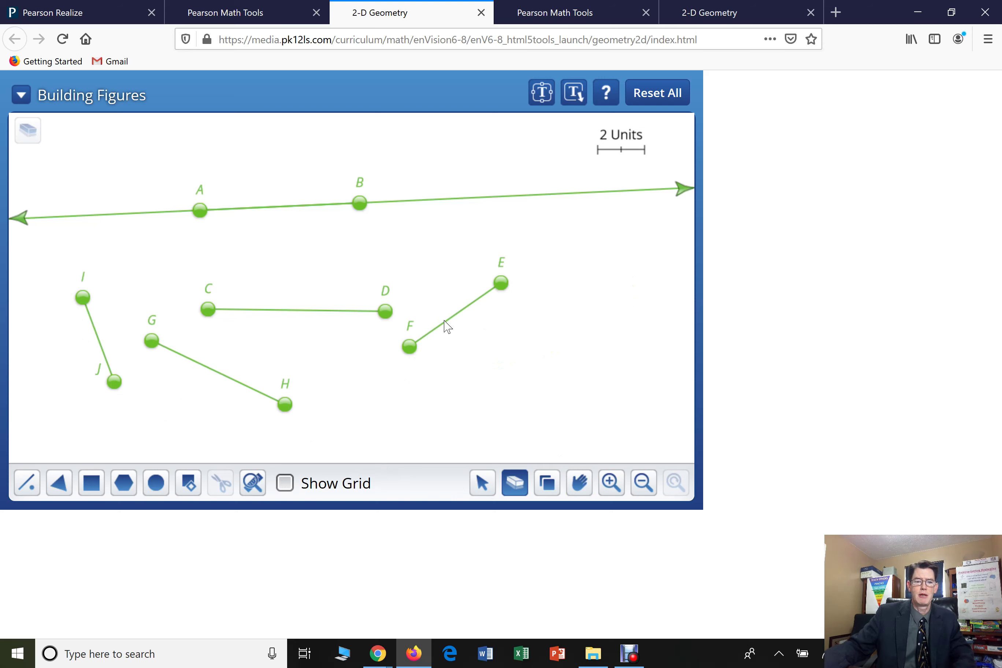
{"action": "left_click", "coordinate": [413, 350]}
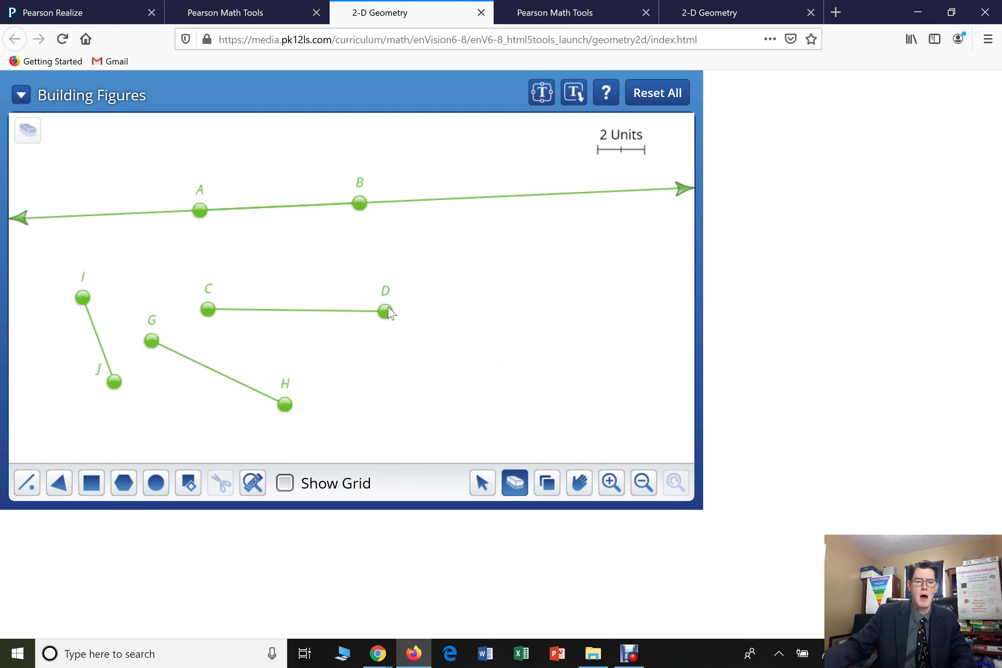
{"action": "left_click", "coordinate": [387, 310]}
Lengthen segment GH and reposition A and B so line AB is nearly horizontal
{"action": "left_click", "coordinate": [483, 487]}
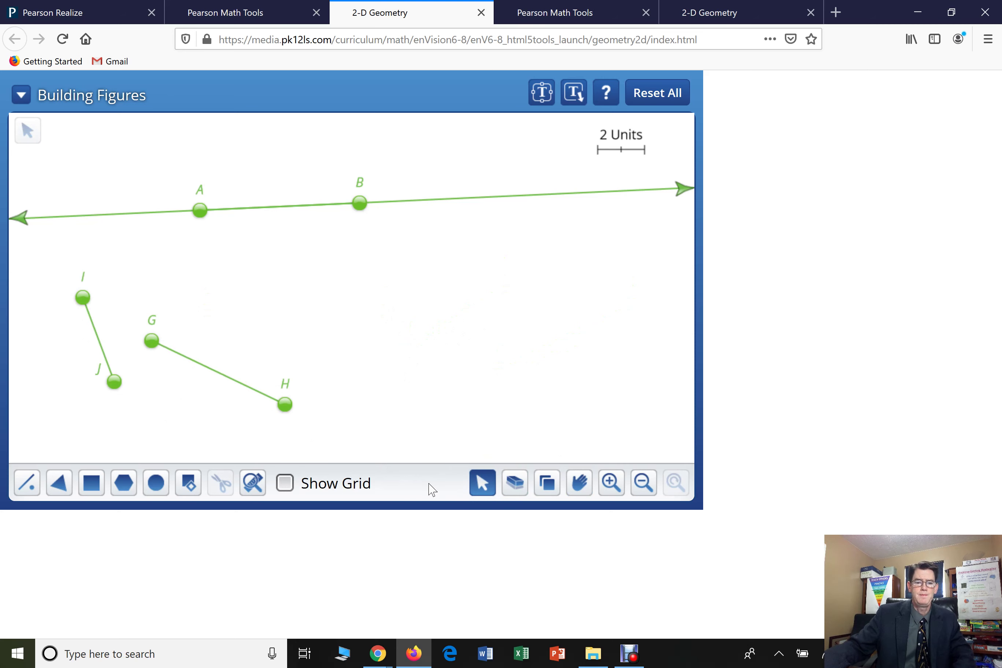
{"action": "left_click_drag", "start_coordinate": [285, 405], "coordinate": [564, 259]}
{"action": "left_click_drag", "start_coordinate": [610, 285], "coordinate": [534, 284]}
{"action": "left_click_drag", "start_coordinate": [360, 203], "coordinate": [397, 227]}
{"action": "mouse_move", "coordinate": [200, 211]}
{"action": "left_mouse_down"}
{"action": "mouse_move", "coordinate": [248, 259]}
{"action": "mouse_move", "coordinate": [237, 229]}
{"action": "mouse_move", "coordinate": [196, 199]}
{"action": "left_mouse_up"}
{"action": "left_click_drag", "start_coordinate": [396, 233], "coordinate": [398, 203]}
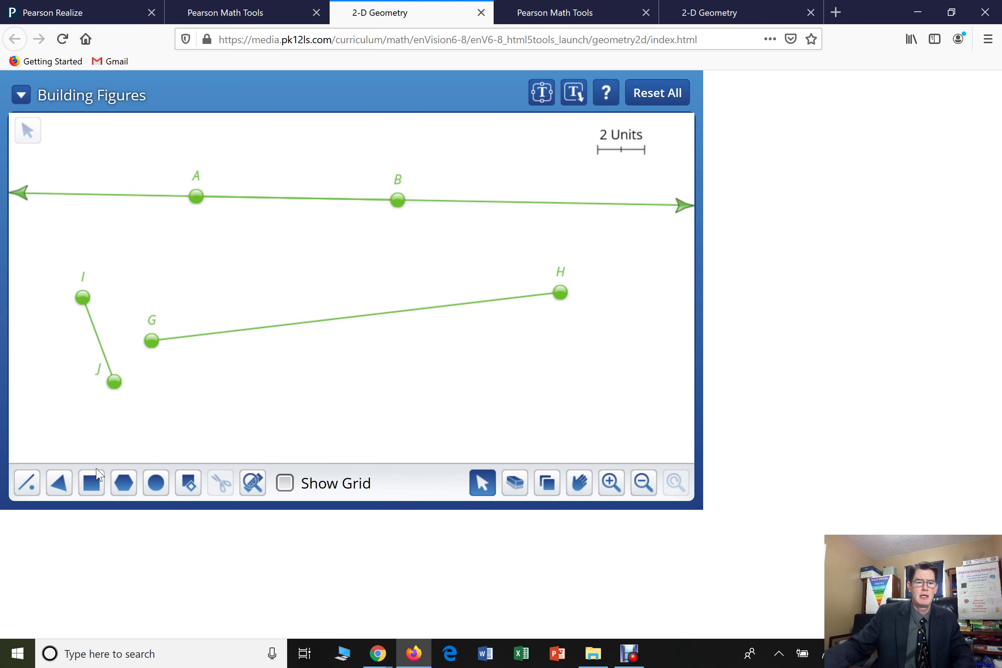
Add triangle CDE, move it below segment GH, and flatten it by lowering vertex C
{"action": "left_click", "coordinate": [59, 482]}
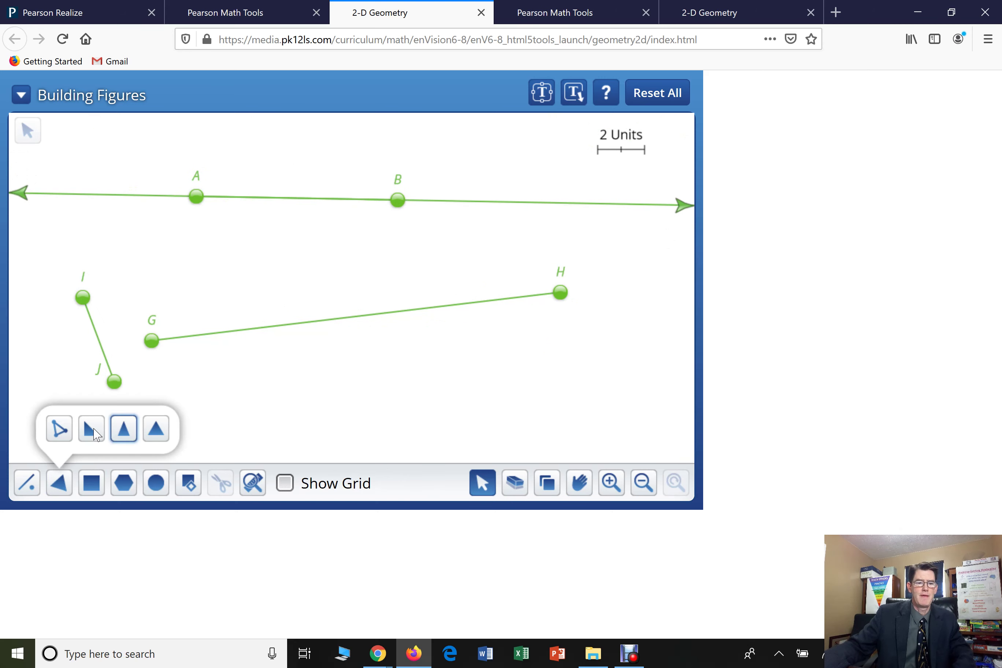
{"action": "left_click", "coordinate": [59, 429]}
{"action": "left_click", "coordinate": [304, 327]}
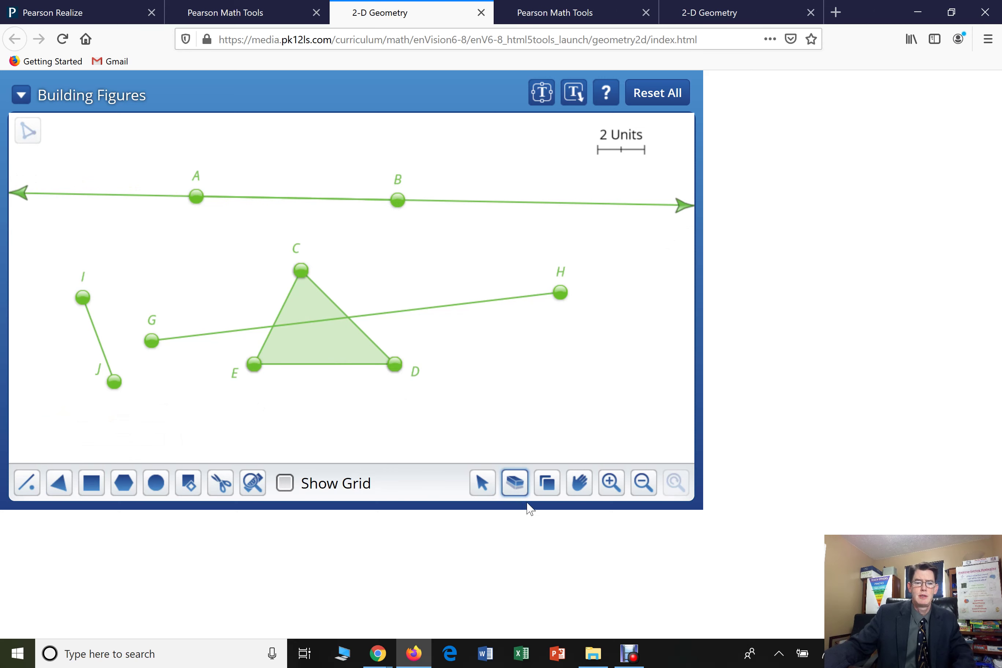
{"action": "left_click", "coordinate": [482, 484]}
{"action": "left_click_drag", "start_coordinate": [316, 346], "coordinate": [526, 405]}
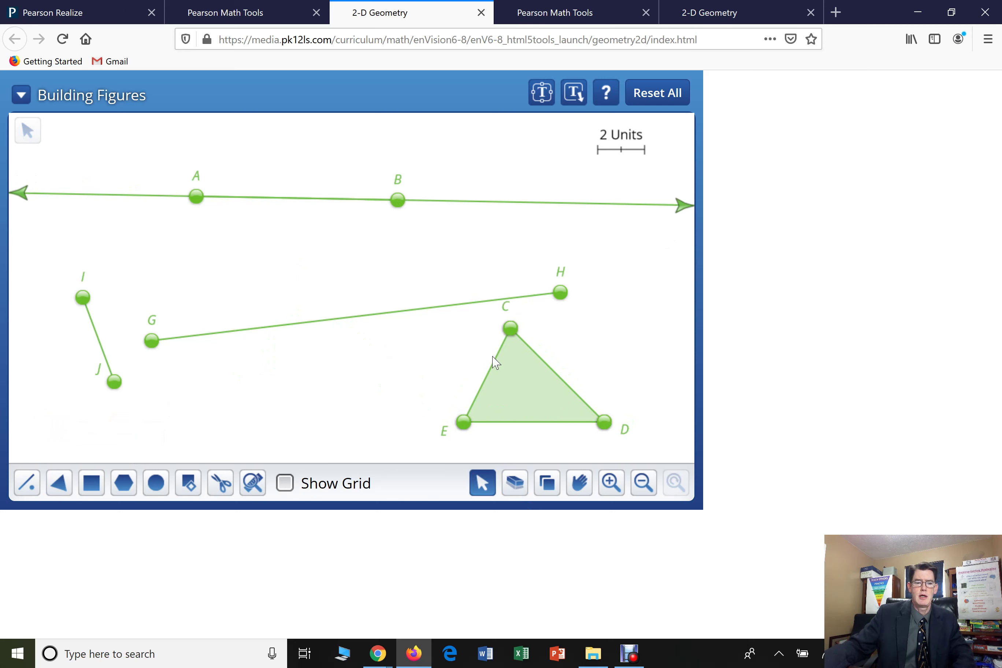
{"action": "left_click_drag", "start_coordinate": [511, 329], "coordinate": [394, 322]}
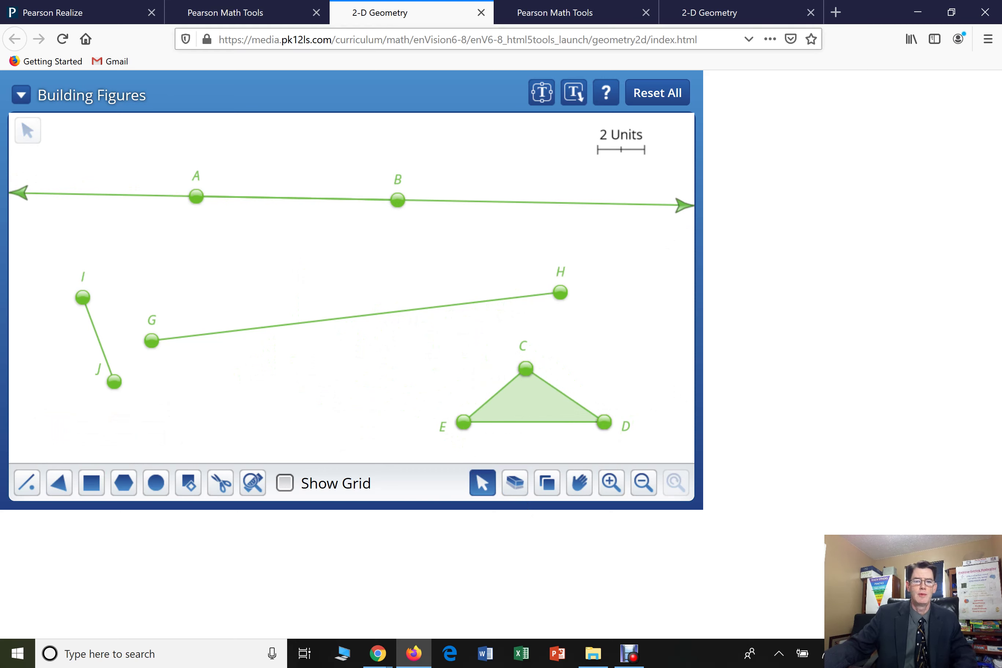
Clear the canvas with Reset All, then add rhombuses ABCD and EFGH and a triangle
{"action": "left_click", "coordinate": [662, 95]}
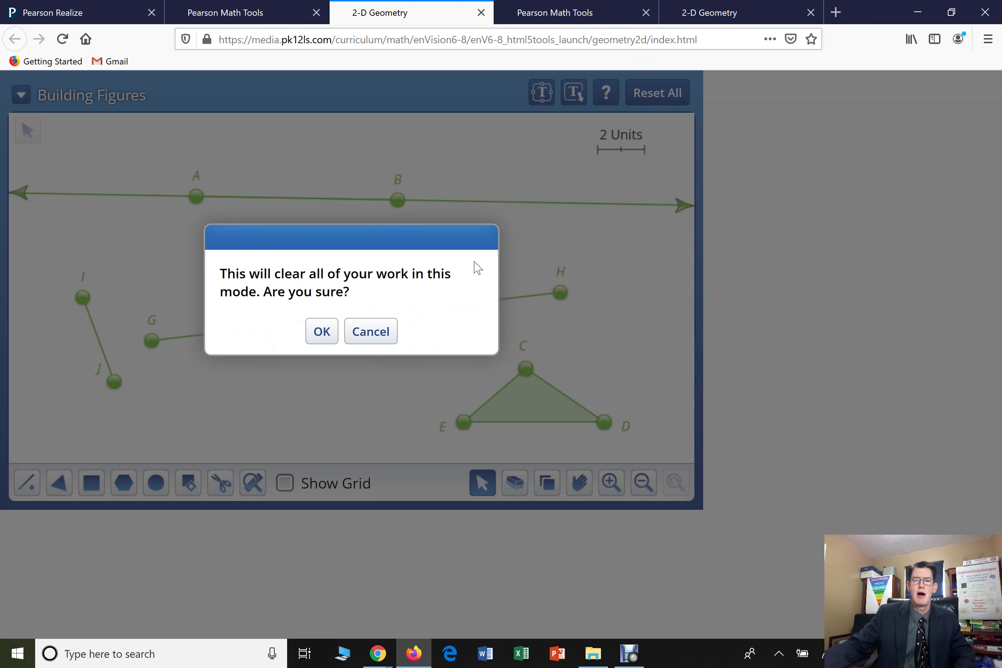
{"action": "left_click", "coordinate": [324, 334]}
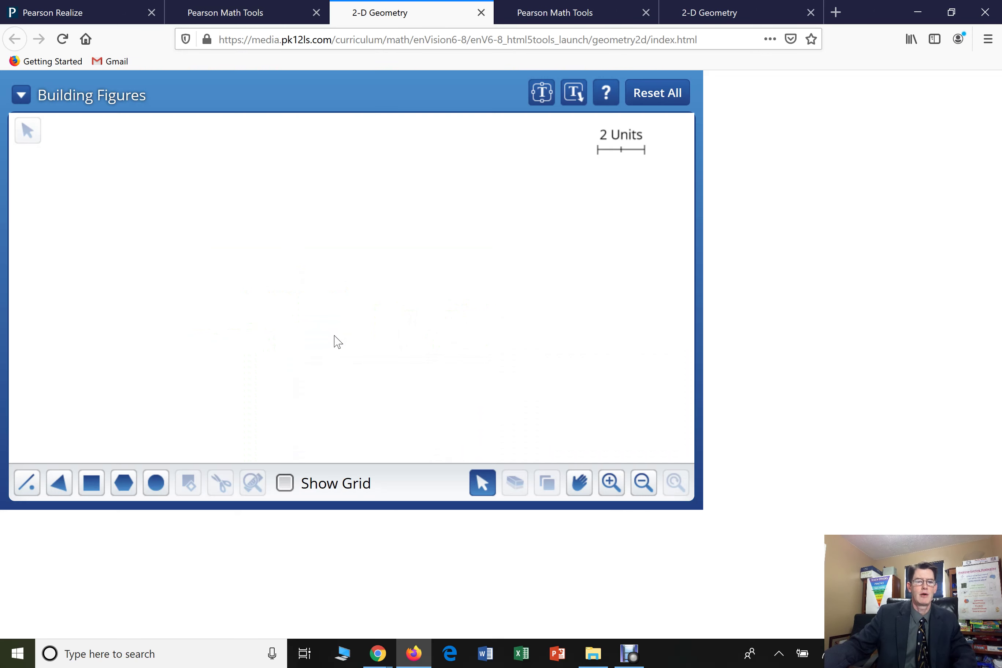
{"action": "left_click", "coordinate": [91, 482]}
{"action": "left_click", "coordinate": [155, 428]}
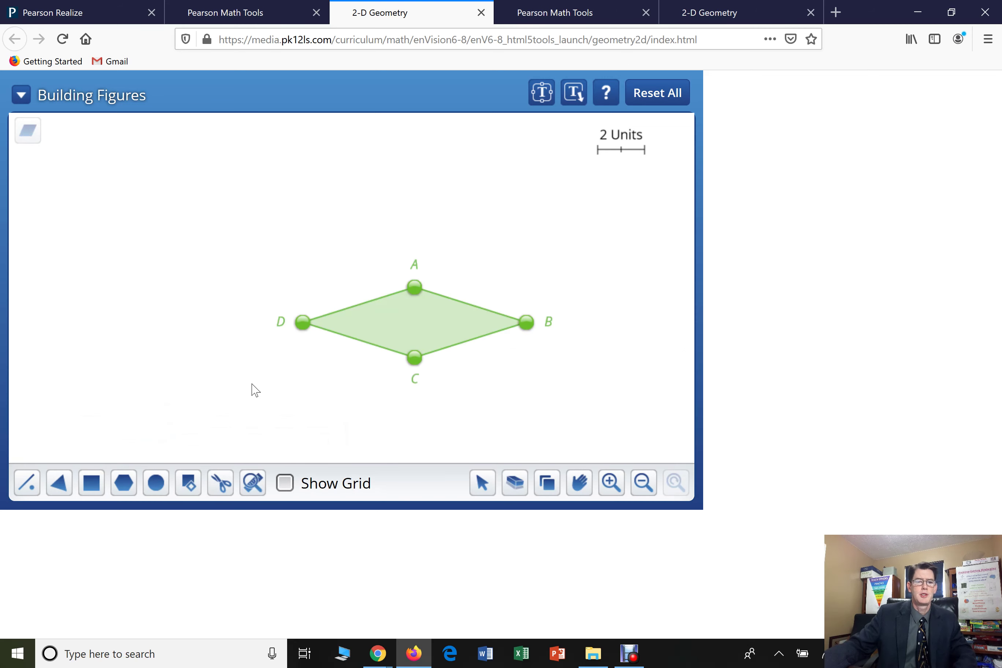
{"action": "left_click", "coordinate": [92, 483]}
{"action": "left_click_drag", "start_coordinate": [59, 428], "coordinate": [159, 345]}
{"action": "left_click", "coordinate": [59, 482]}
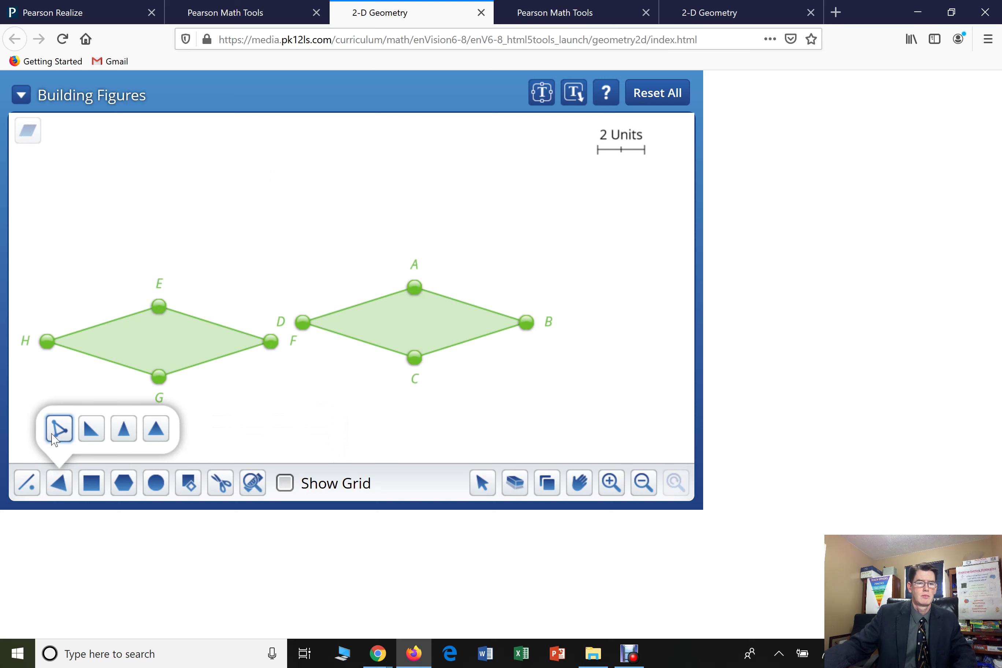
{"action": "left_click", "coordinate": [60, 428]}
{"action": "left_click", "coordinate": [220, 257]}
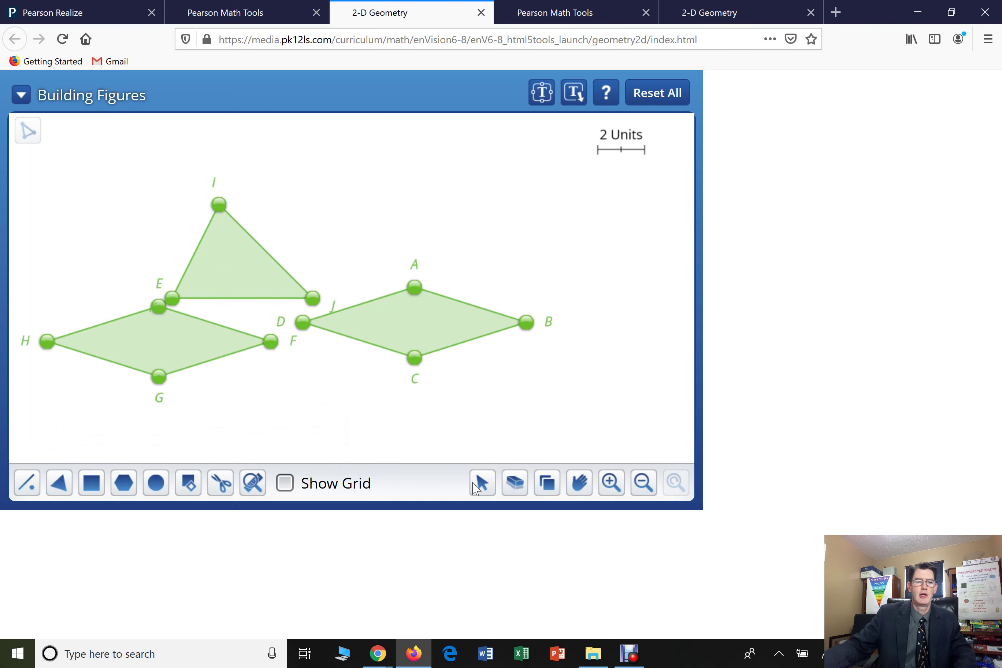
Erase rhombus ABCD, the triangle and rhombus EFGH
{"action": "left_click", "coordinate": [514, 482]}
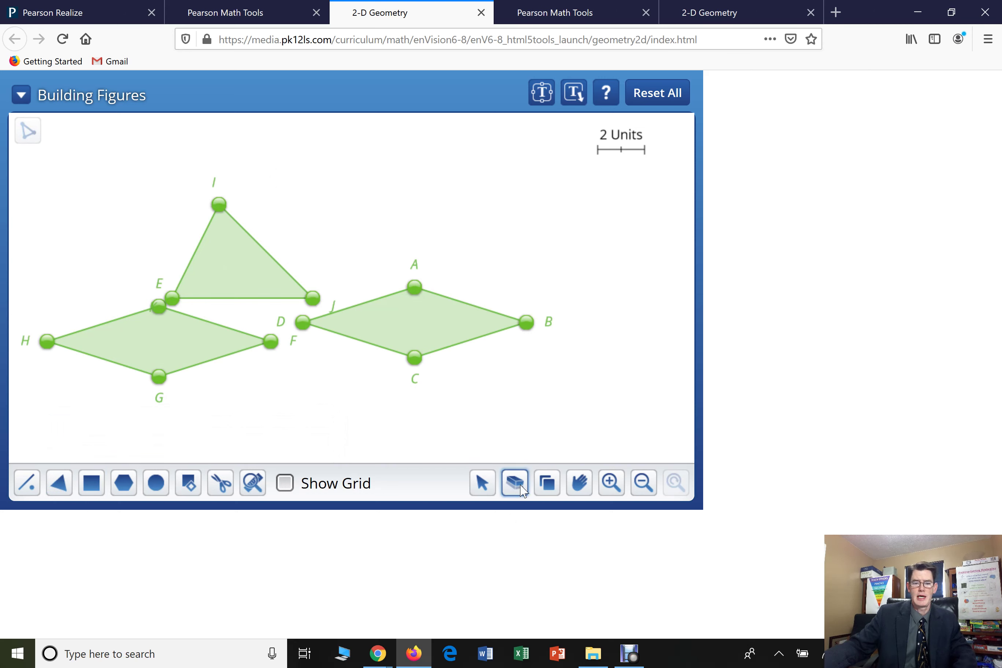
{"action": "left_click", "coordinate": [416, 324]}
{"action": "left_click", "coordinate": [226, 261]}
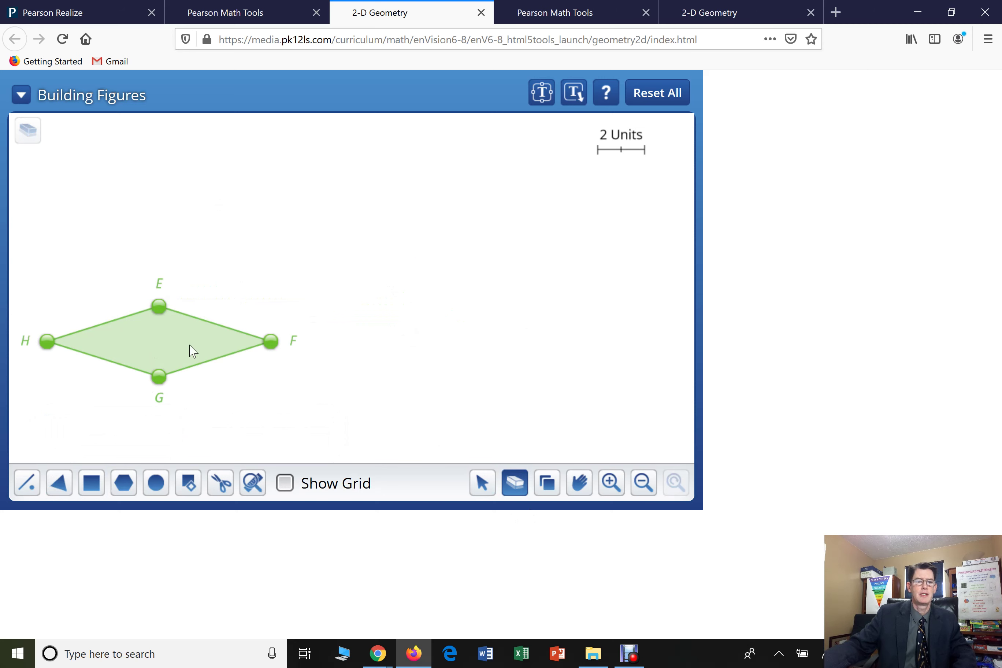
{"action": "left_click", "coordinate": [190, 348]}
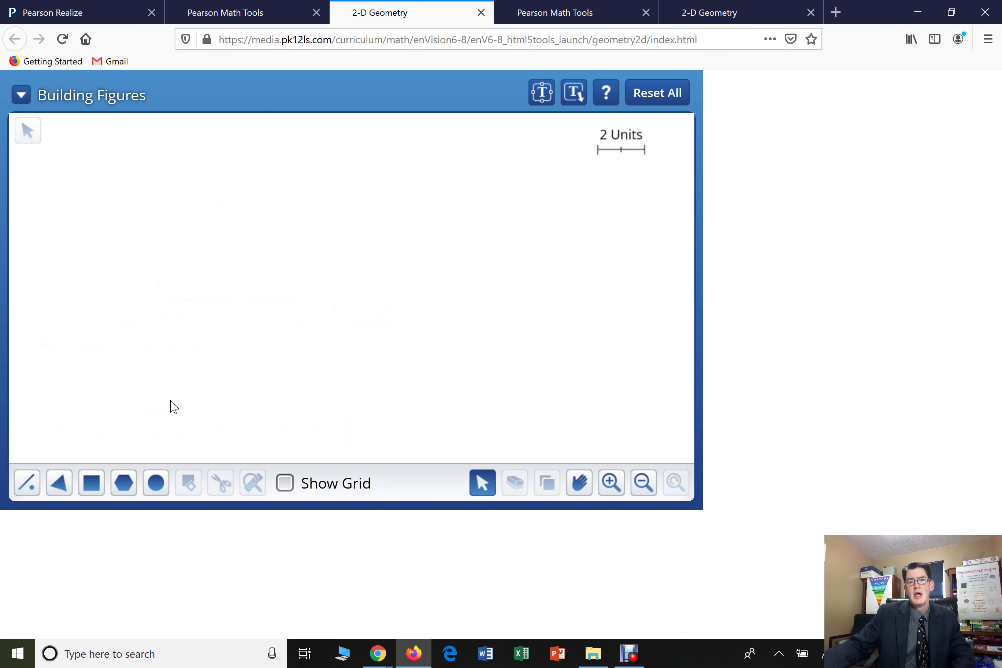
{"action": "left_click", "coordinate": [33, 490]}
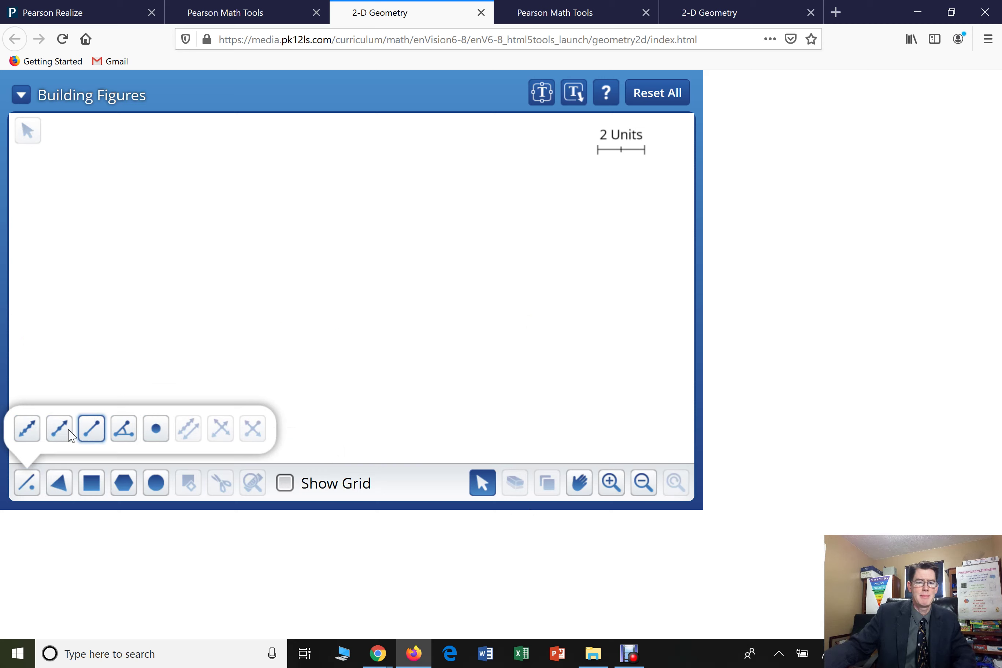
{"action": "left_click", "coordinate": [58, 489]}
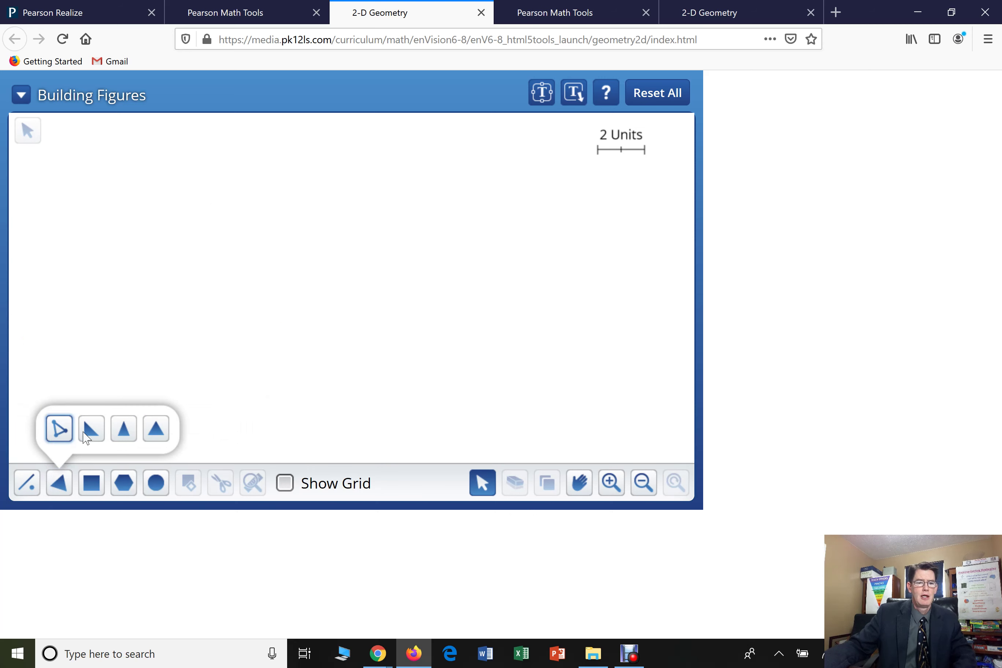
{"action": "left_click", "coordinate": [92, 483]}
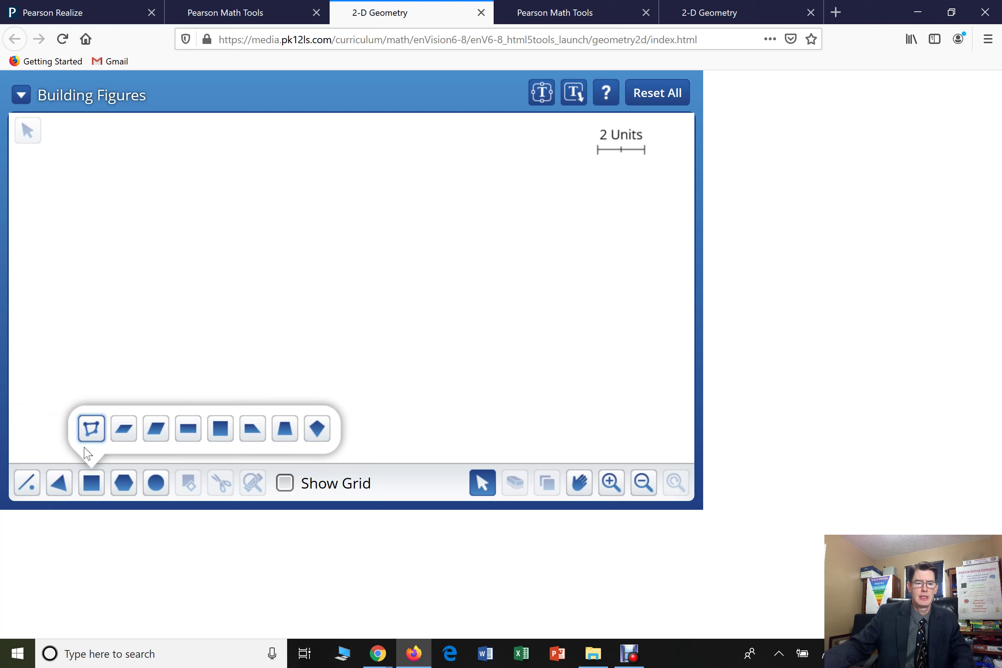
Draw a horizontal segment AB and select the Measure tool
{"action": "left_click", "coordinate": [26, 482]}
{"action": "left_click", "coordinate": [91, 428]}
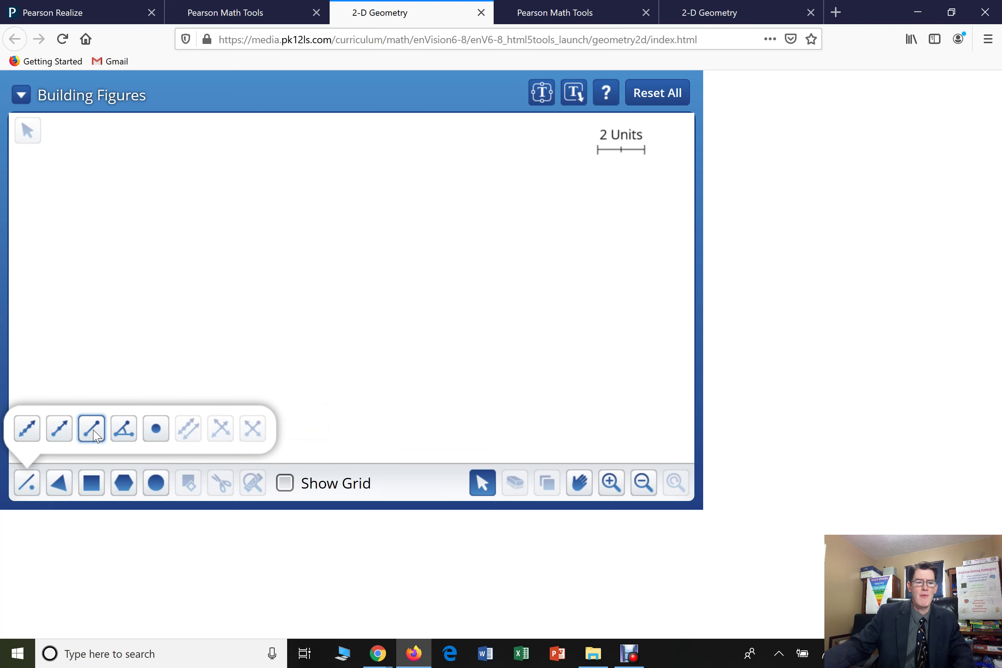
{"action": "left_click", "coordinate": [134, 244]}
{"action": "left_click", "coordinate": [428, 244]}
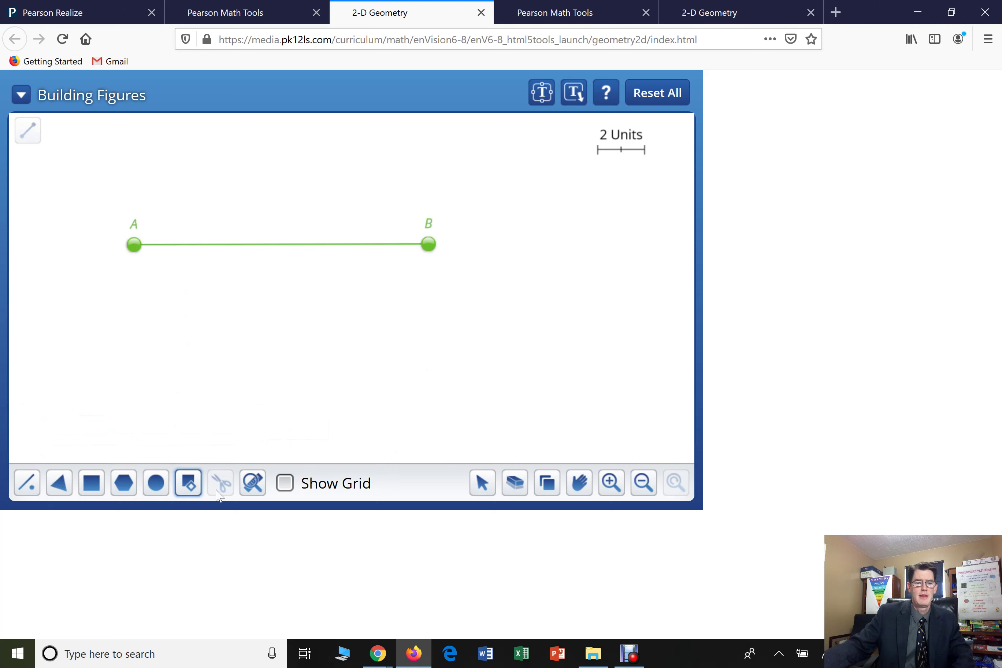
{"action": "left_click", "coordinate": [255, 491]}
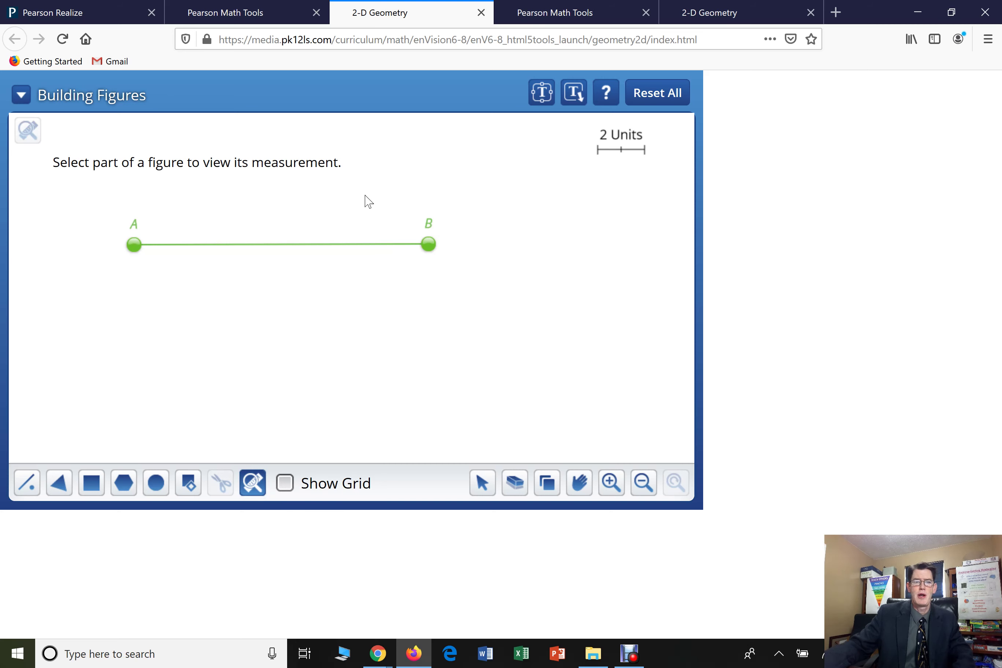
Measure segment AB and pin its length label above the segment
{"action": "left_click", "coordinate": [288, 245]}
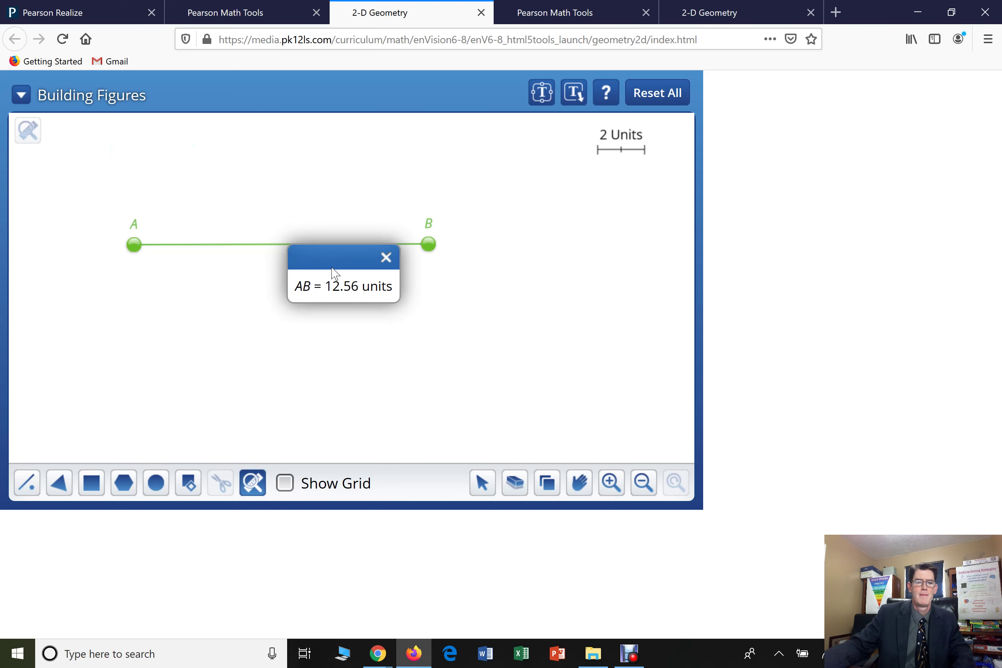
{"action": "left_click_drag", "start_coordinate": [331, 263], "coordinate": [232, 188]}
{"action": "left_click", "coordinate": [286, 181]}
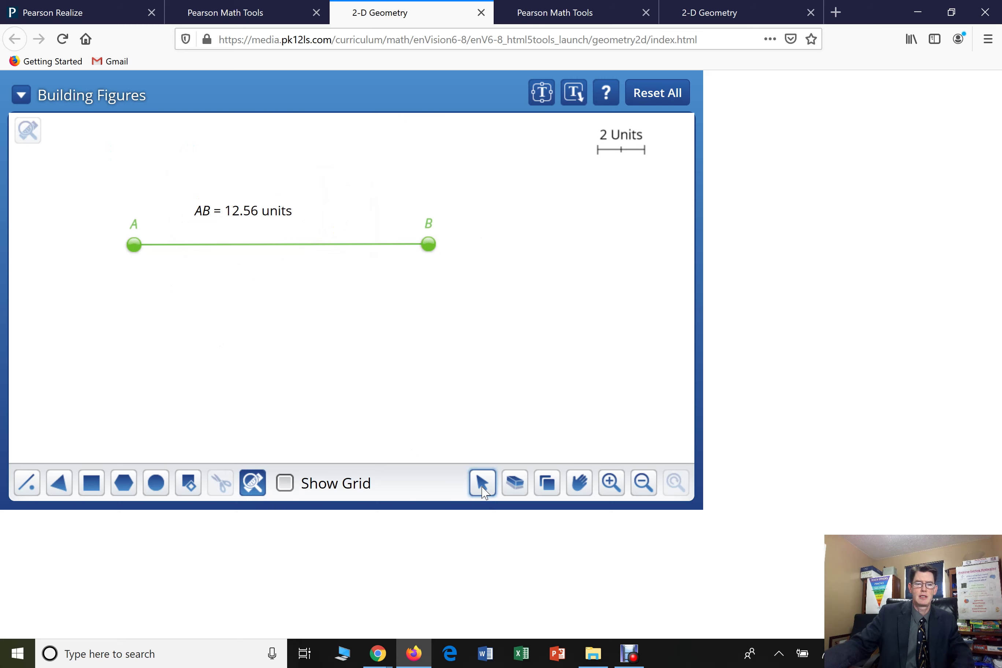
Reposition point B so AB is horizontal and 9.25 units long
{"action": "left_click", "coordinate": [481, 483]}
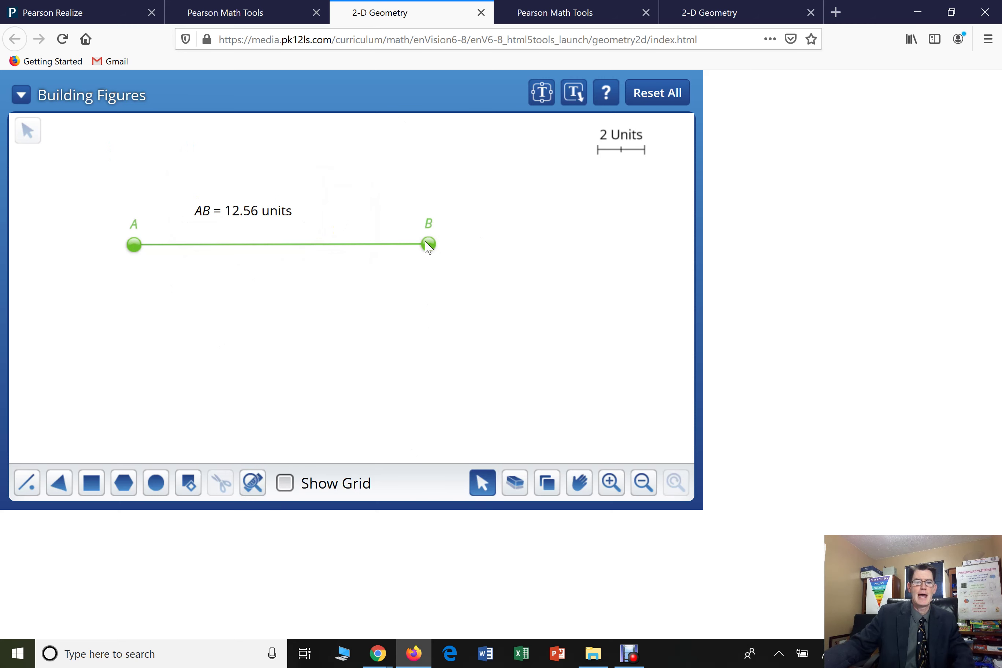
{"action": "left_click_drag", "start_coordinate": [425, 242], "coordinate": [433, 215]}
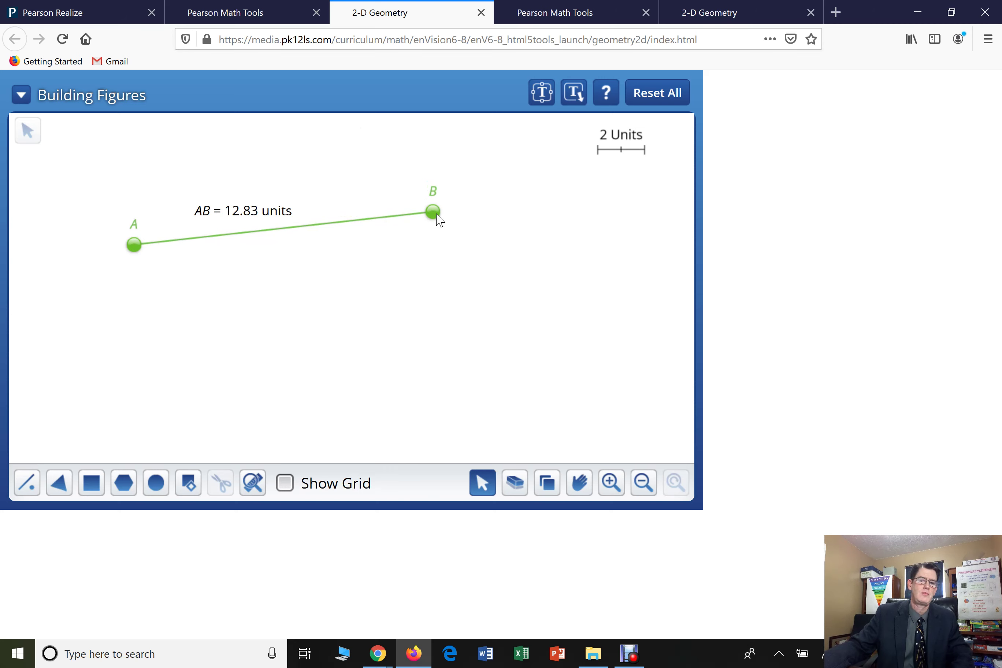
{"action": "left_click_drag", "start_coordinate": [433, 211], "coordinate": [377, 188]}
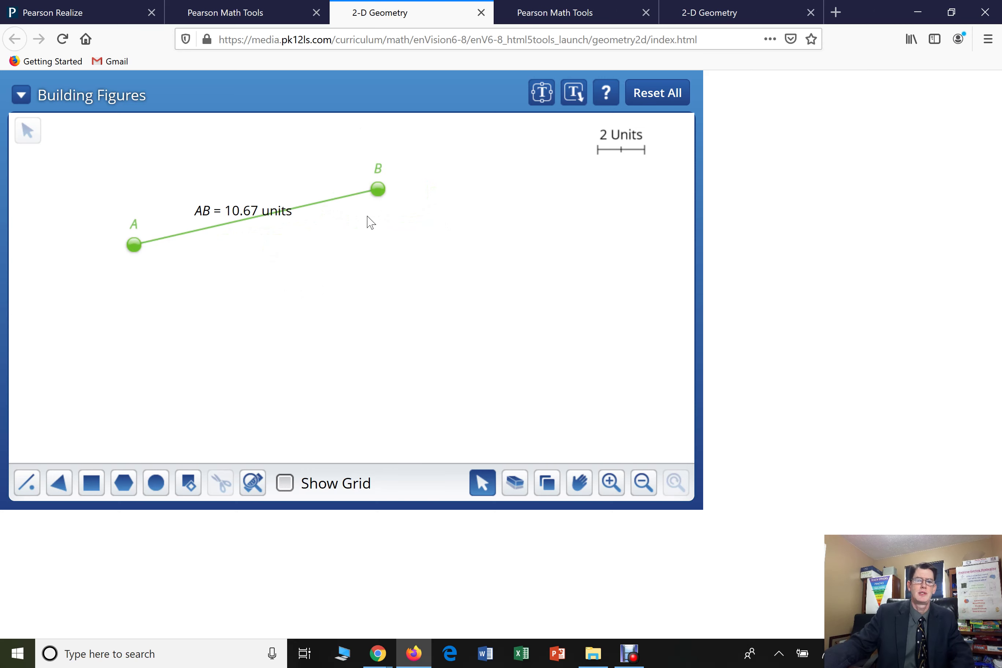
{"action": "left_click_drag", "start_coordinate": [370, 222], "coordinate": [351, 243]}
Place a 56° angle CDE on the canvas, cancelling the extra angle FGH
{"action": "left_click", "coordinate": [33, 479]}
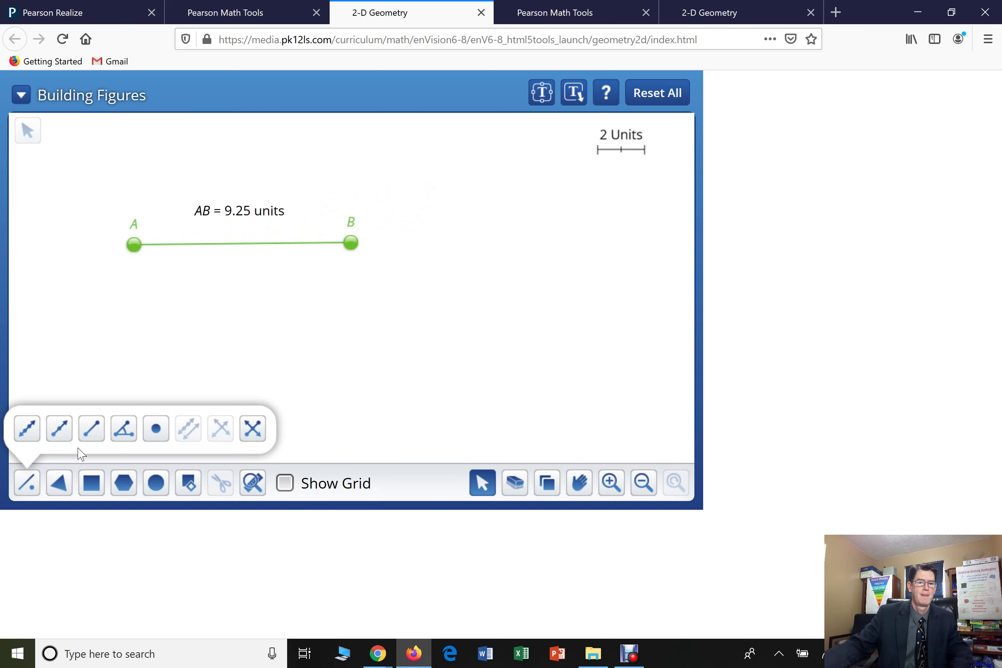
{"action": "left_click", "coordinate": [122, 436]}
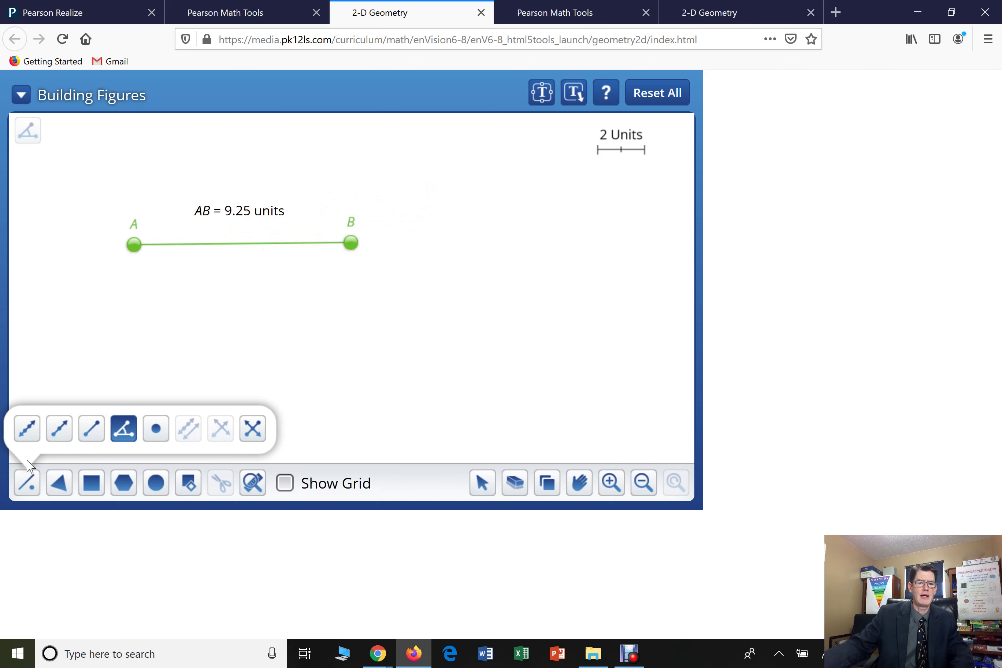
{"action": "left_click", "coordinate": [289, 316]}
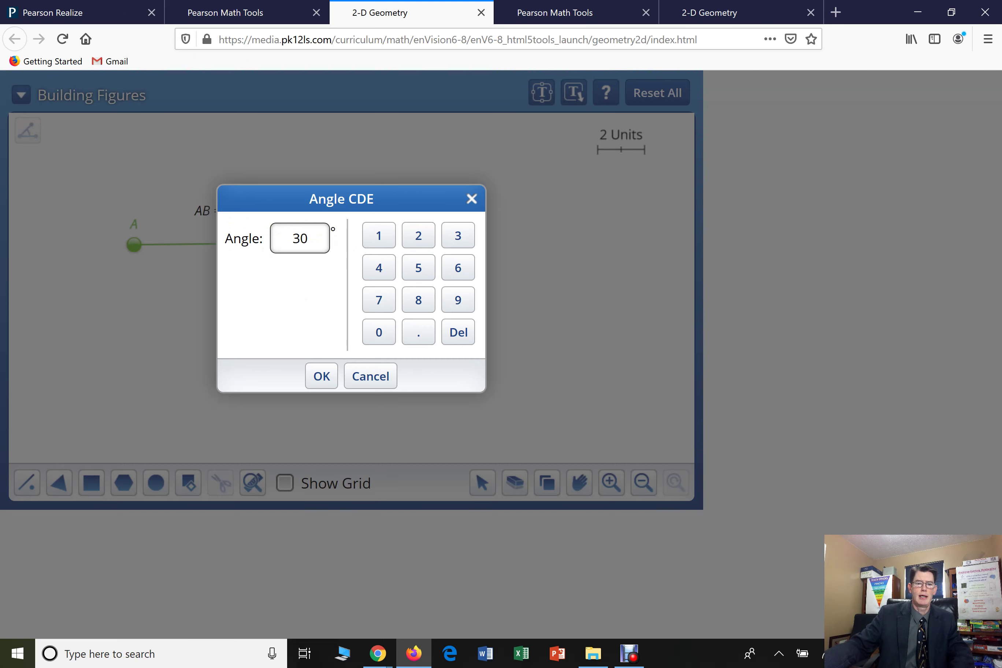
{"action": "left_click", "coordinate": [418, 267]}
{"action": "left_click", "coordinate": [457, 267]}
{"action": "left_click", "coordinate": [322, 376]}
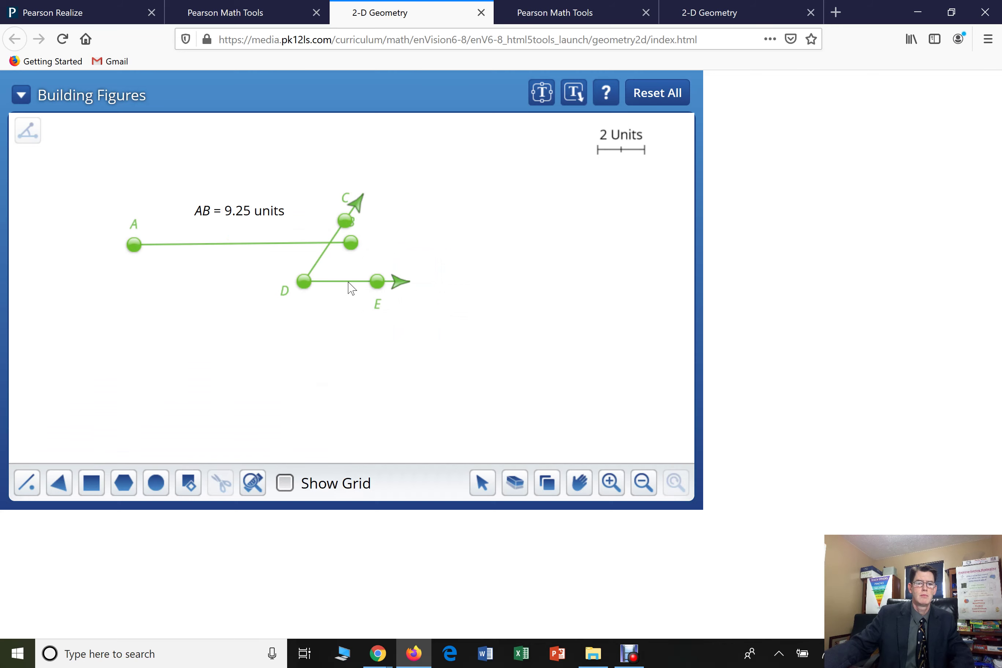
{"action": "left_click", "coordinate": [315, 301]}
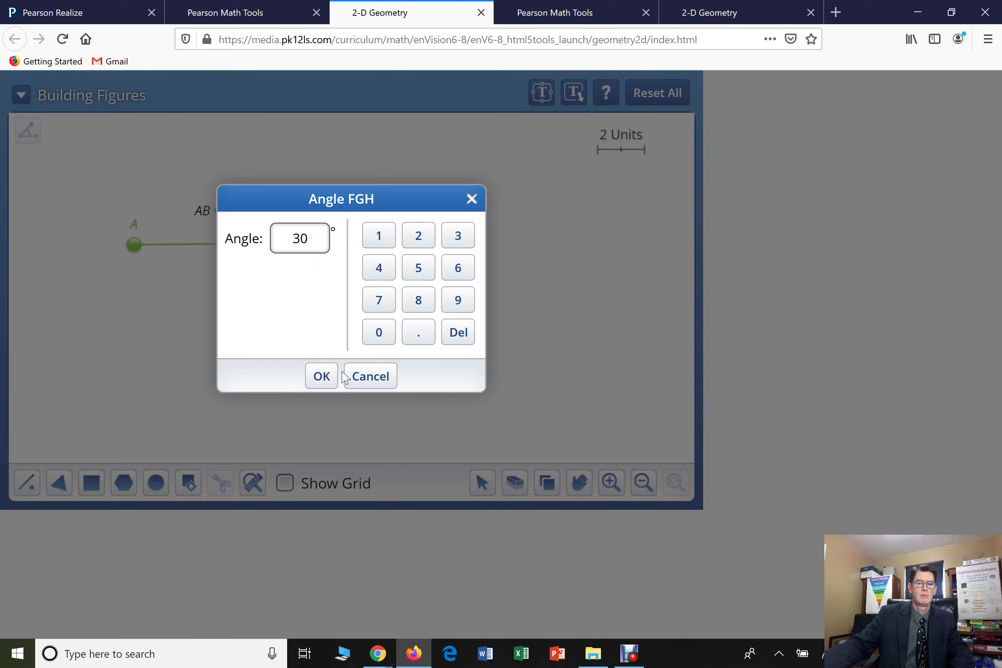
{"action": "left_click", "coordinate": [354, 377]}
Move angle CDE to the right of segment AB and rotate ray DC upward
{"action": "left_click", "coordinate": [482, 482]}
{"action": "left_click_drag", "start_coordinate": [349, 285], "coordinate": [472, 387]}
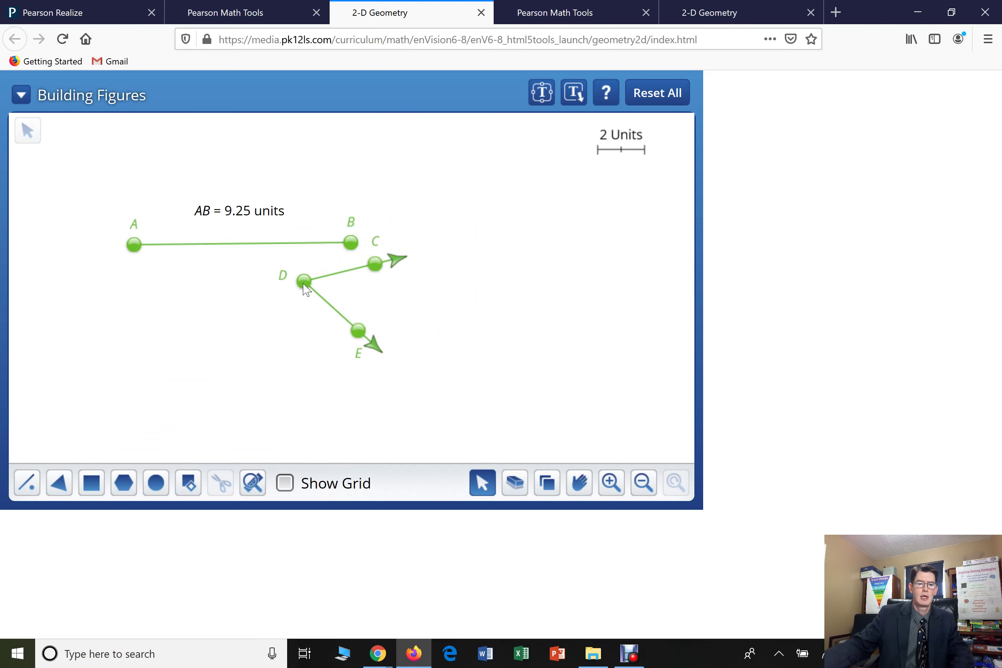
{"action": "left_click_drag", "start_coordinate": [305, 290], "coordinate": [472, 323]}
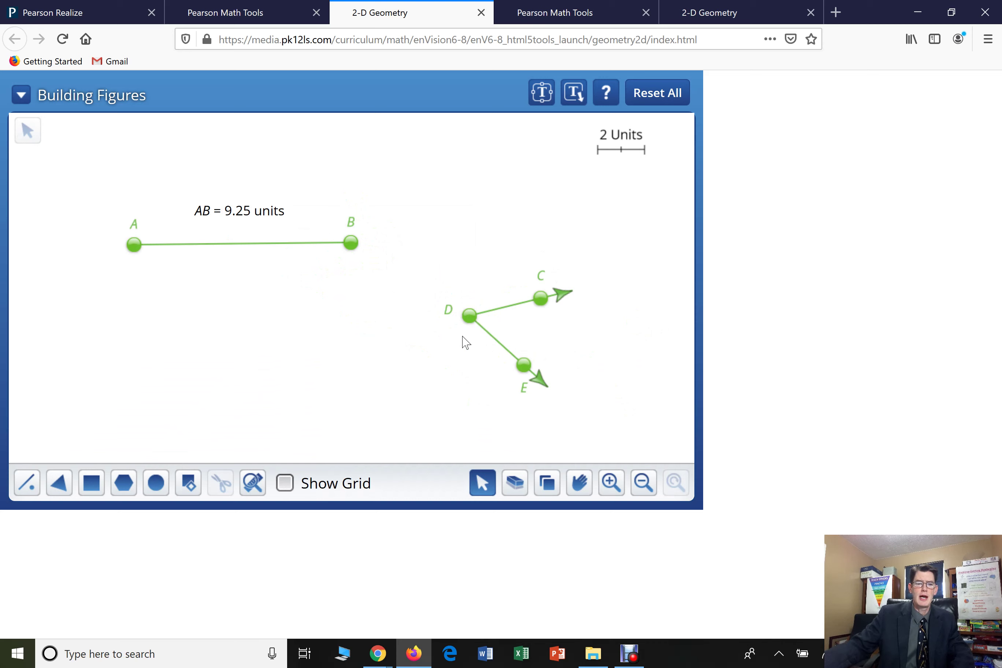
{"action": "mouse_move", "coordinate": [542, 299]}
{"action": "left_mouse_down"}
{"action": "mouse_move", "coordinate": [539, 327]}
{"action": "mouse_move", "coordinate": [541, 271]}
{"action": "mouse_move", "coordinate": [555, 298]}
{"action": "mouse_move", "coordinate": [557, 312]}
{"action": "mouse_move", "coordinate": [493, 229]}
{"action": "mouse_move", "coordinate": [553, 304]}
{"action": "left_mouse_up"}
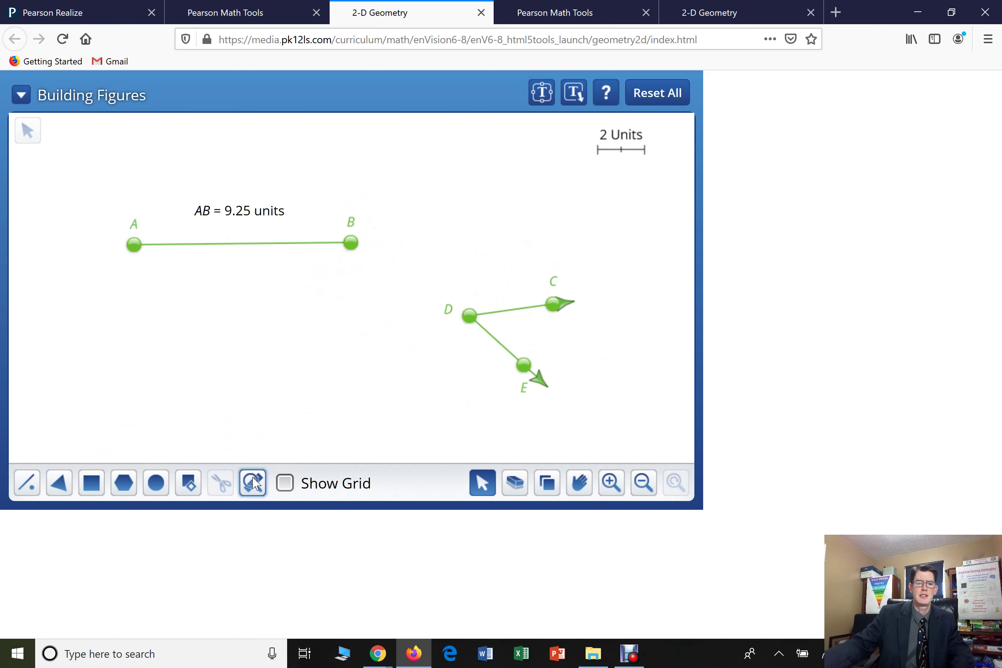
Measure angle CDE and pin its measure as a plain label beside point D
{"action": "left_click", "coordinate": [254, 482]}
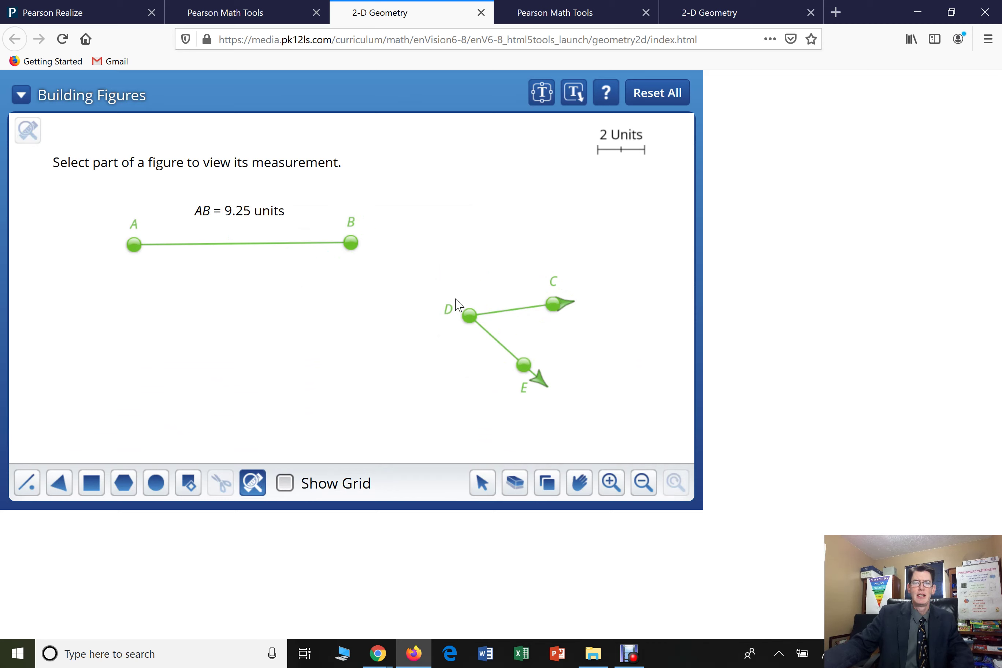
{"action": "left_click", "coordinate": [553, 306]}
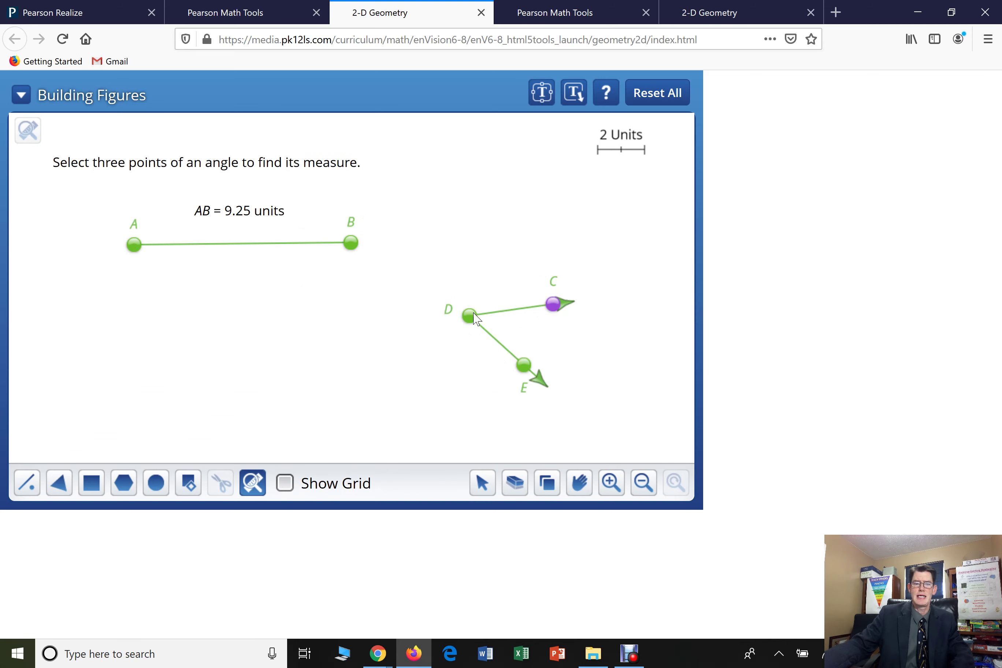
{"action": "left_click", "coordinate": [474, 320]}
{"action": "left_click", "coordinate": [523, 366]}
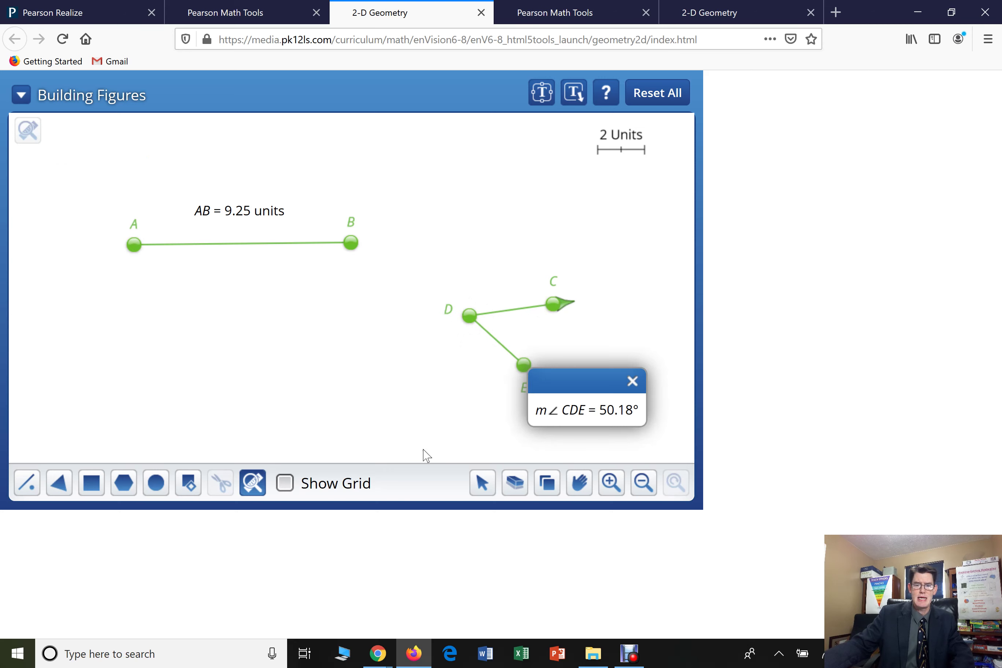
{"action": "left_click_drag", "start_coordinate": [599, 388], "coordinate": [389, 292]}
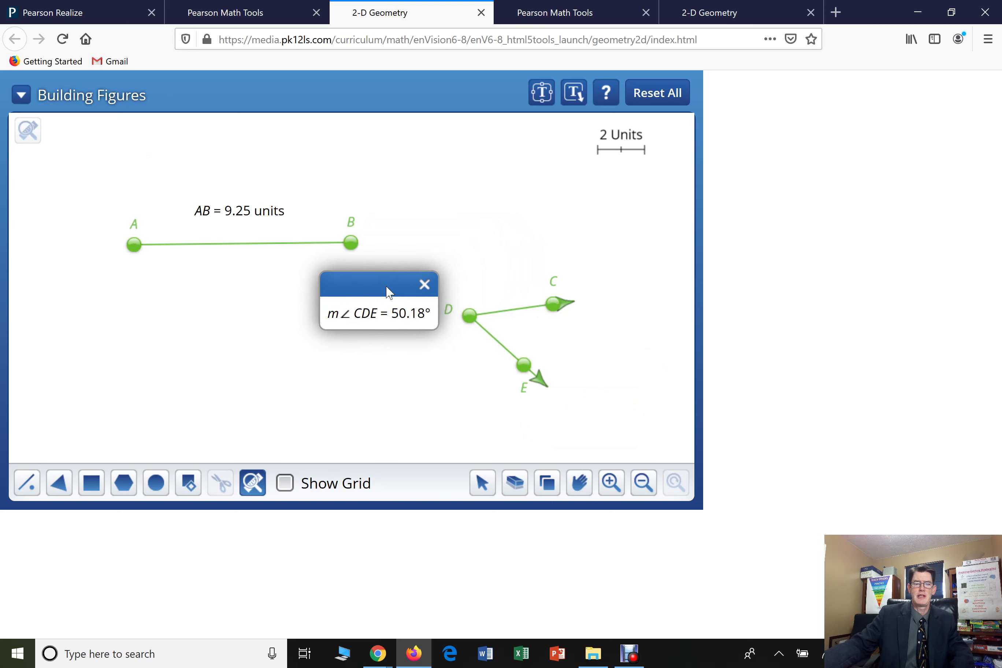
{"action": "left_click", "coordinate": [412, 379]}
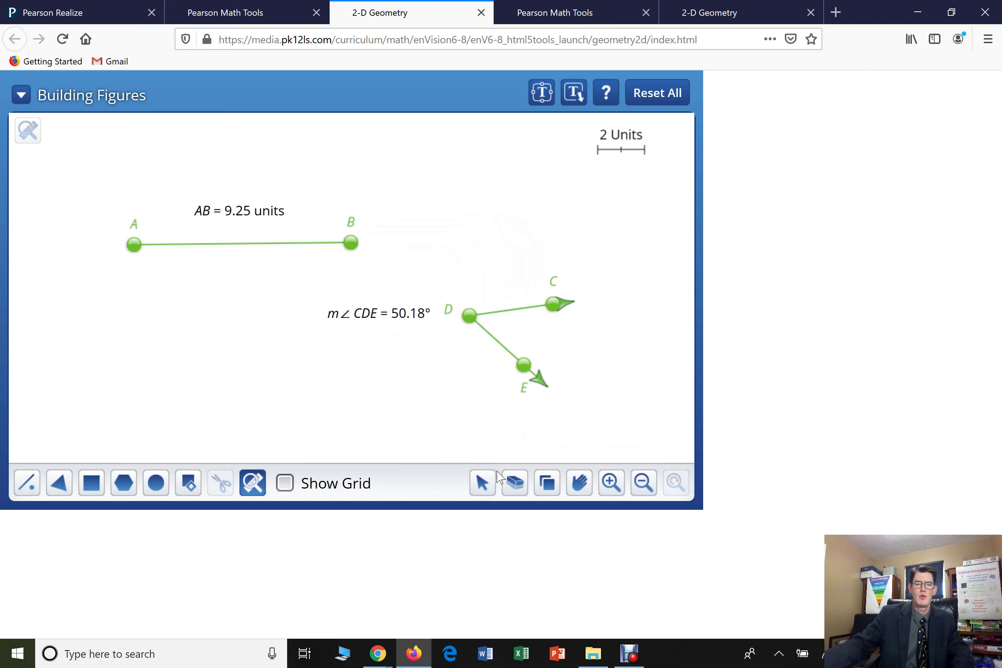
Swing point C around vertex D so angle CDE reads 52.81°
{"action": "left_click", "coordinate": [483, 483]}
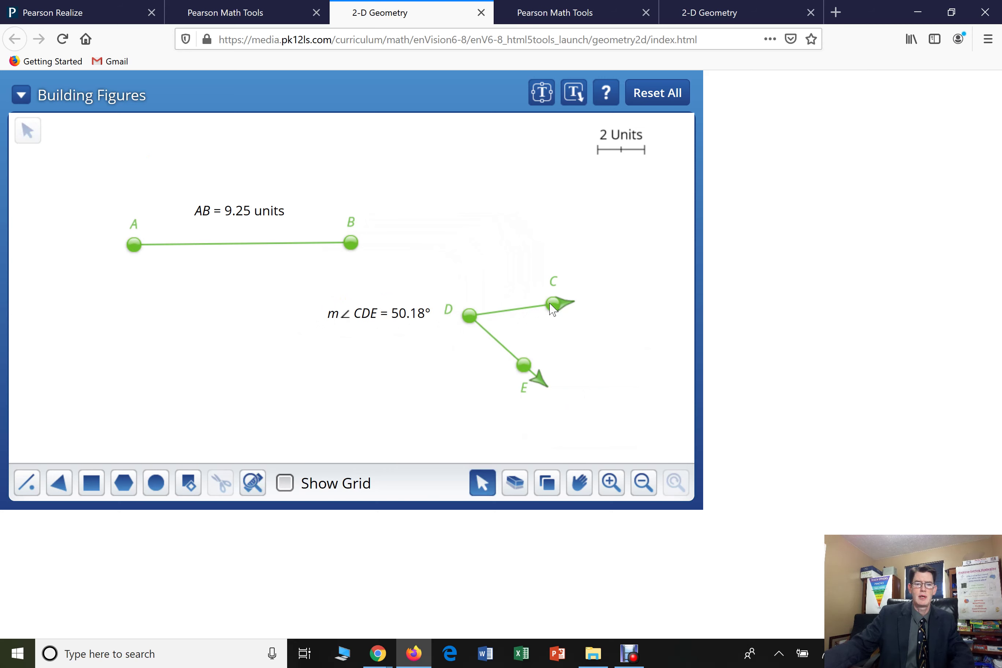
{"action": "left_click_drag", "start_coordinate": [552, 308], "coordinate": [589, 294]}
{"action": "left_click", "coordinate": [31, 490]}
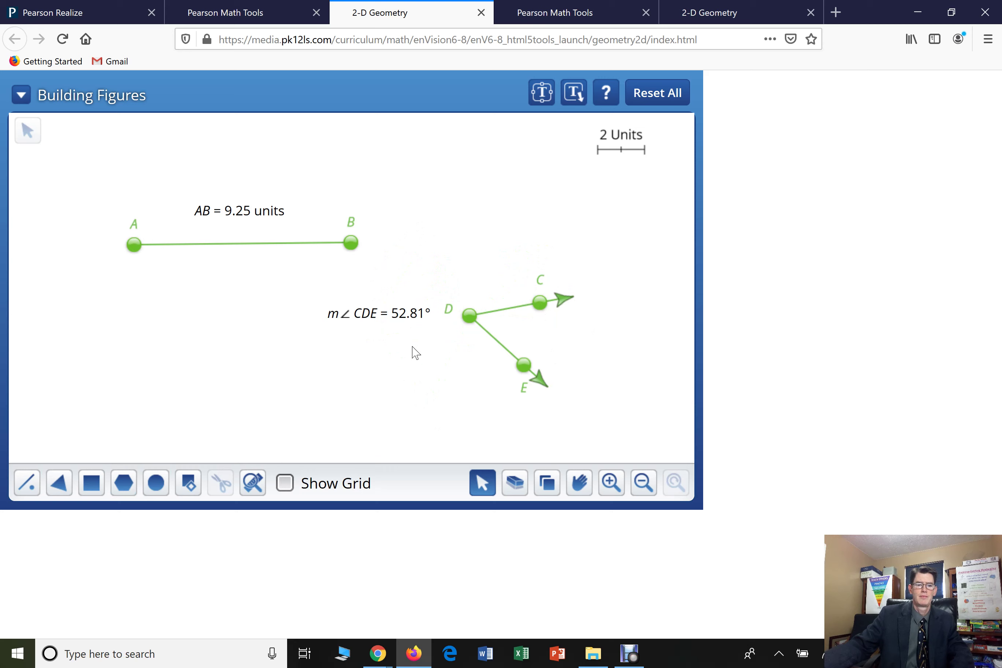
Place a general triangle FGH on the canvas below segment AB
{"action": "left_click", "coordinate": [61, 483]}
{"action": "left_click", "coordinate": [58, 428]}
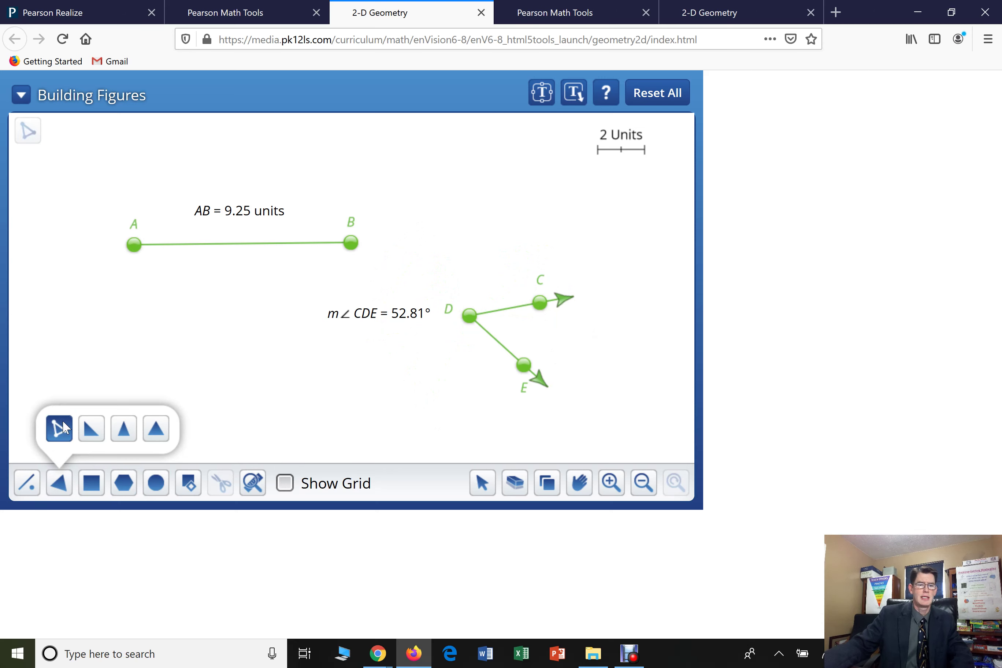
{"action": "left_click", "coordinate": [160, 331]}
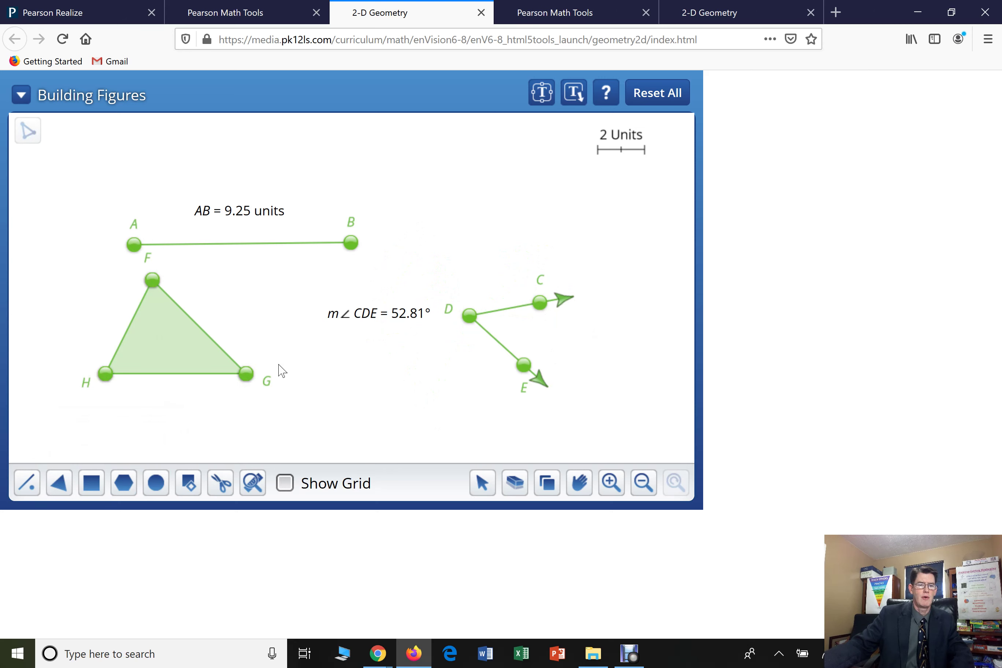
Drag vertices F, G and H to spread triangle FGH into a wider, flatter shape
{"action": "left_click", "coordinate": [492, 487]}
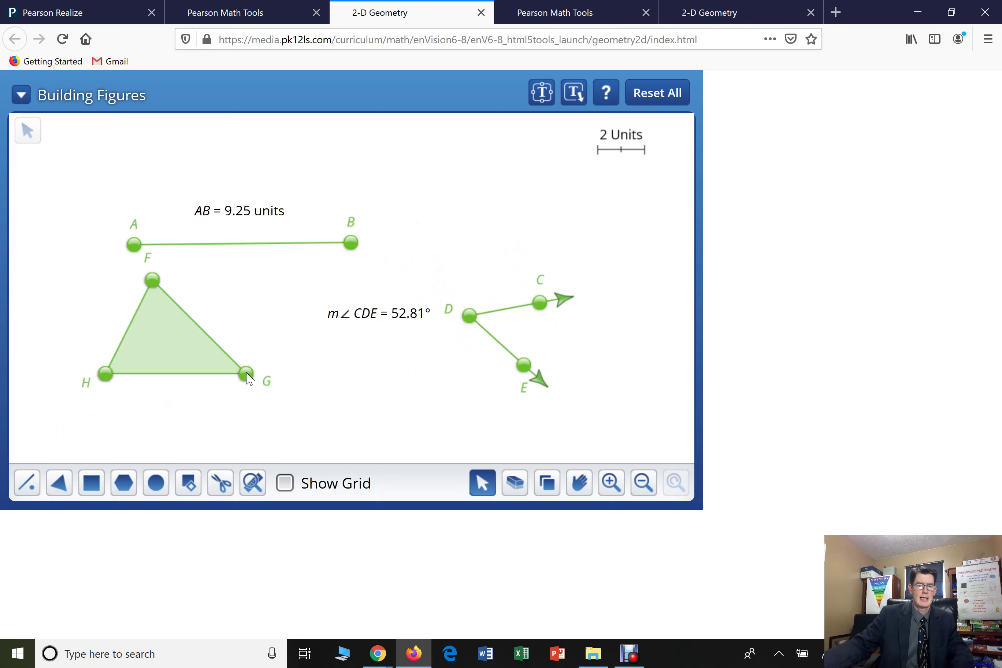
{"action": "left_click_drag", "start_coordinate": [252, 380], "coordinate": [276, 407]}
{"action": "left_click_drag", "start_coordinate": [159, 349], "coordinate": [221, 365]}
{"action": "left_click_drag", "start_coordinate": [222, 299], "coordinate": [249, 275]}
{"action": "left_click_drag", "start_coordinate": [179, 393], "coordinate": [129, 389]}
{"action": "left_click_drag", "start_coordinate": [243, 274], "coordinate": [223, 321]}
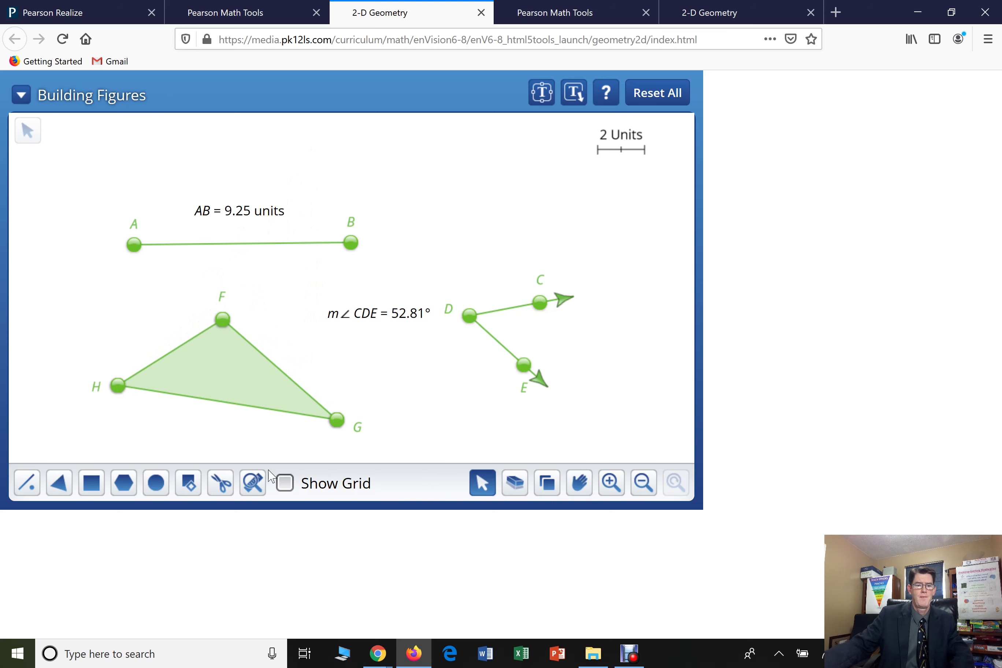
Measure angle HFG and pin its measure as a label above the triangle
{"action": "left_click", "coordinate": [255, 480]}
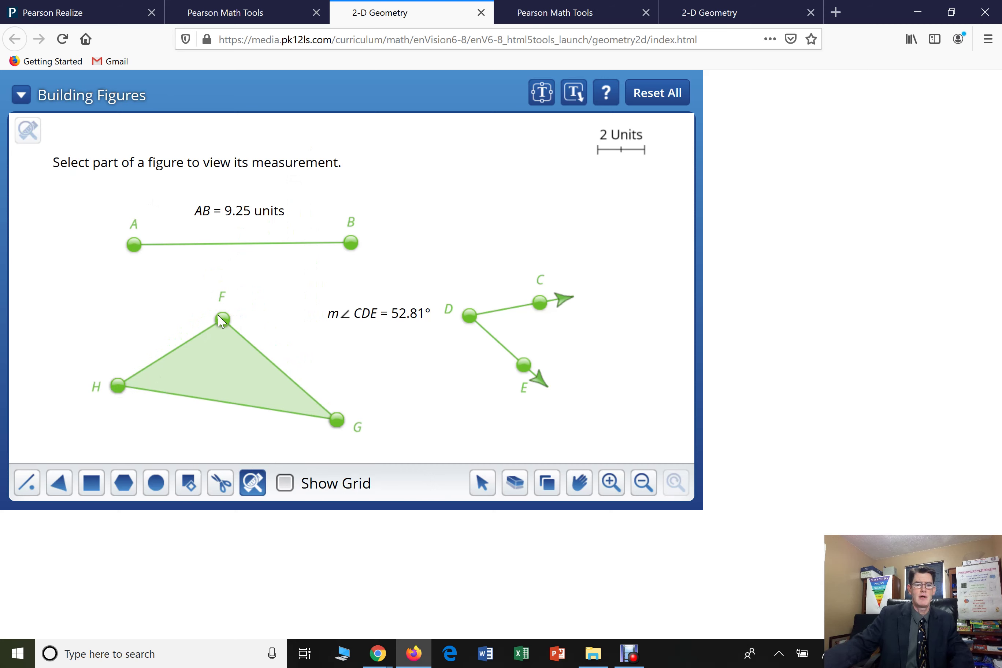
{"action": "left_click", "coordinate": [117, 386]}
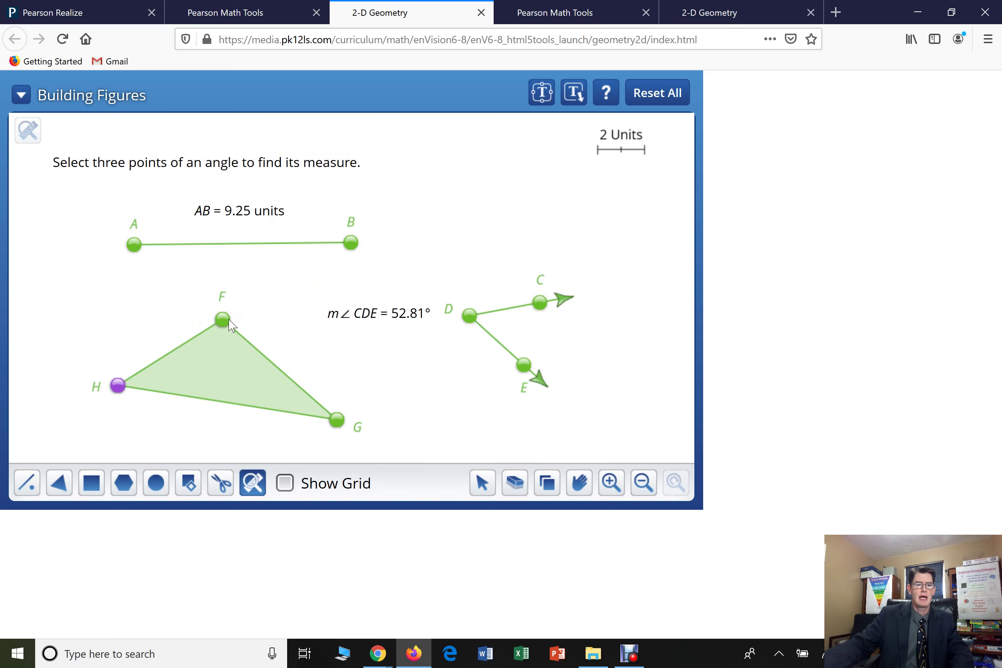
{"action": "left_click", "coordinate": [223, 319]}
{"action": "left_click", "coordinate": [337, 420]}
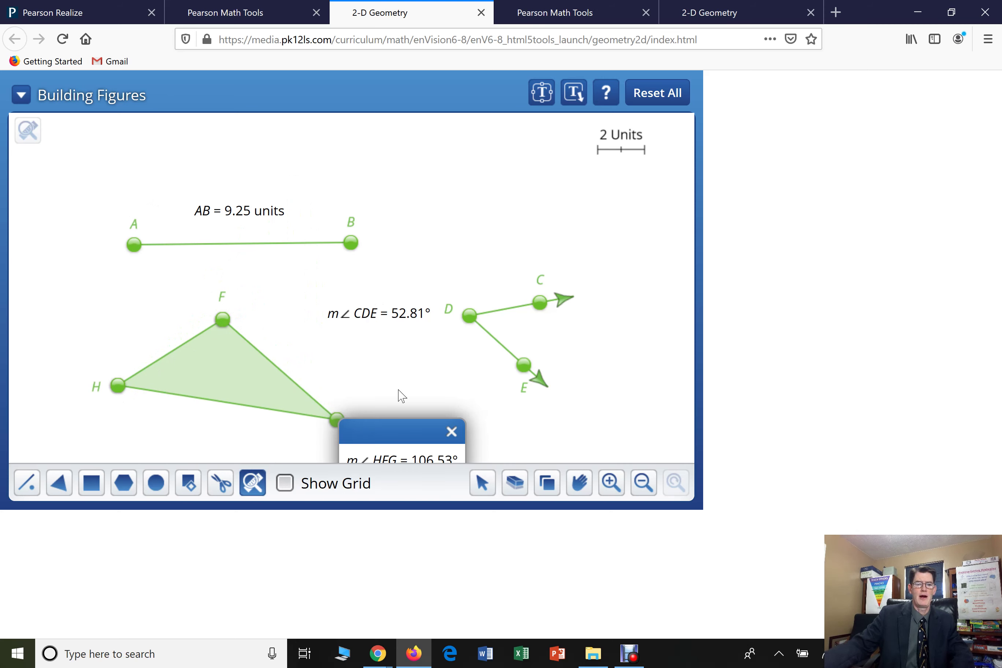
{"action": "left_click_drag", "start_coordinate": [390, 431], "coordinate": [228, 248]}
{"action": "left_click", "coordinate": [282, 339]}
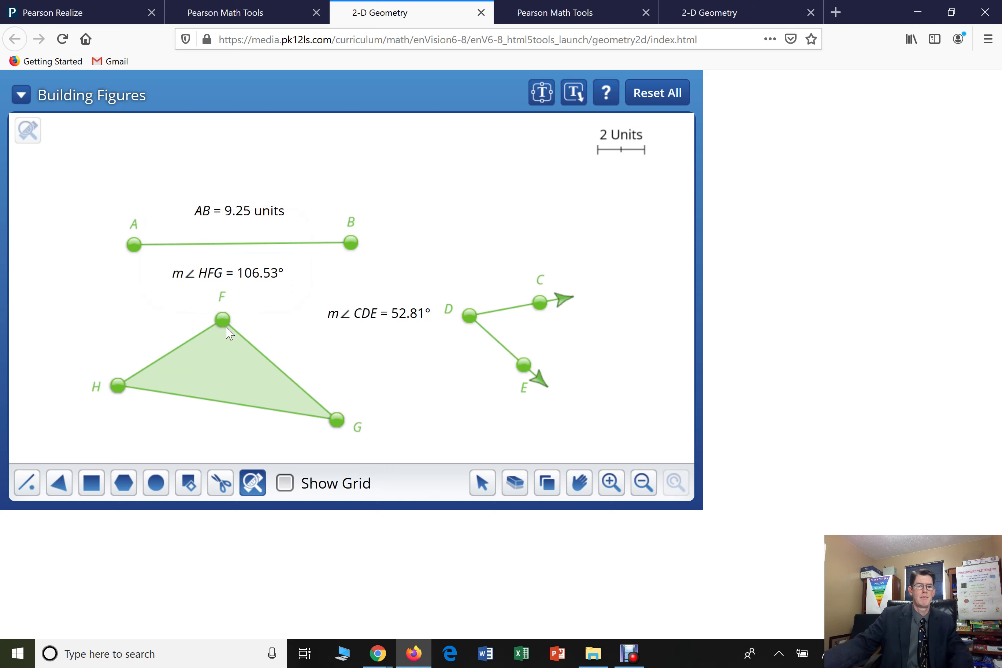
Reshape the triangle by moving vertices F and H until m∠HFG = 75.53°
{"action": "left_click", "coordinate": [482, 482]}
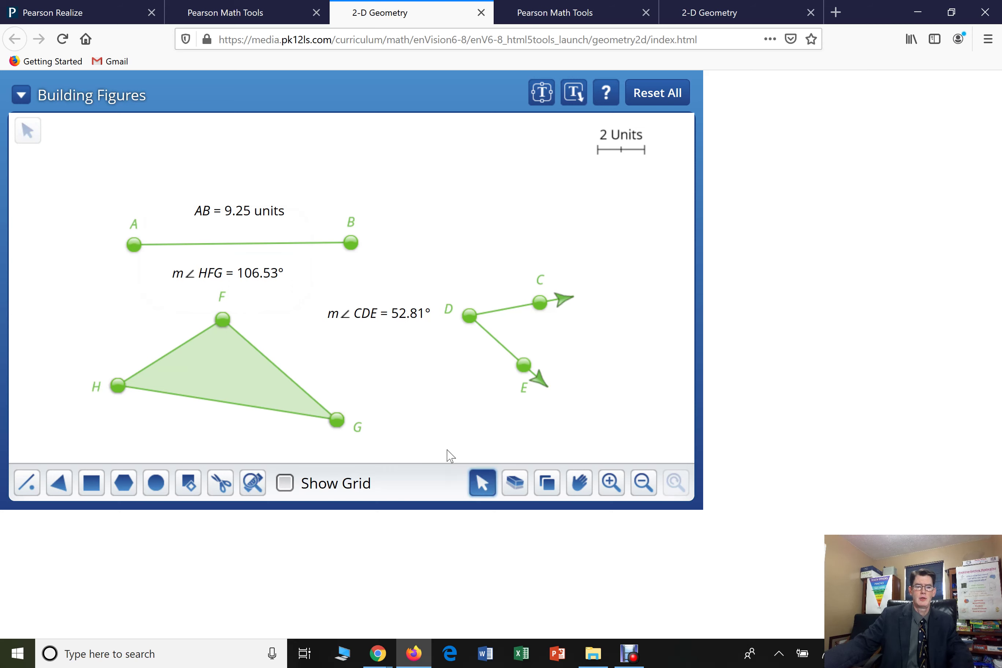
{"action": "left_click_drag", "start_coordinate": [222, 321], "coordinate": [286, 273]}
{"action": "mouse_move", "coordinate": [121, 387]}
{"action": "left_mouse_down"}
{"action": "mouse_move", "coordinate": [201, 357]}
{"action": "mouse_move", "coordinate": [207, 385]}
{"action": "mouse_move", "coordinate": [140, 415]}
{"action": "mouse_move", "coordinate": [250, 398]}
{"action": "mouse_move", "coordinate": [118, 382]}
{"action": "mouse_move", "coordinate": [207, 351]}
{"action": "mouse_move", "coordinate": [103, 390]}
{"action": "mouse_move", "coordinate": [196, 391]}
{"action": "mouse_move", "coordinate": [291, 354]}
{"action": "mouse_move", "coordinate": [286, 343]}
{"action": "mouse_move", "coordinate": [204, 347]}
{"action": "mouse_move", "coordinate": [297, 354]}
{"action": "mouse_move", "coordinate": [185, 356]}
{"action": "mouse_move", "coordinate": [114, 381]}
{"action": "mouse_move", "coordinate": [159, 380]}
{"action": "mouse_move", "coordinate": [126, 385]}
{"action": "left_mouse_up"}
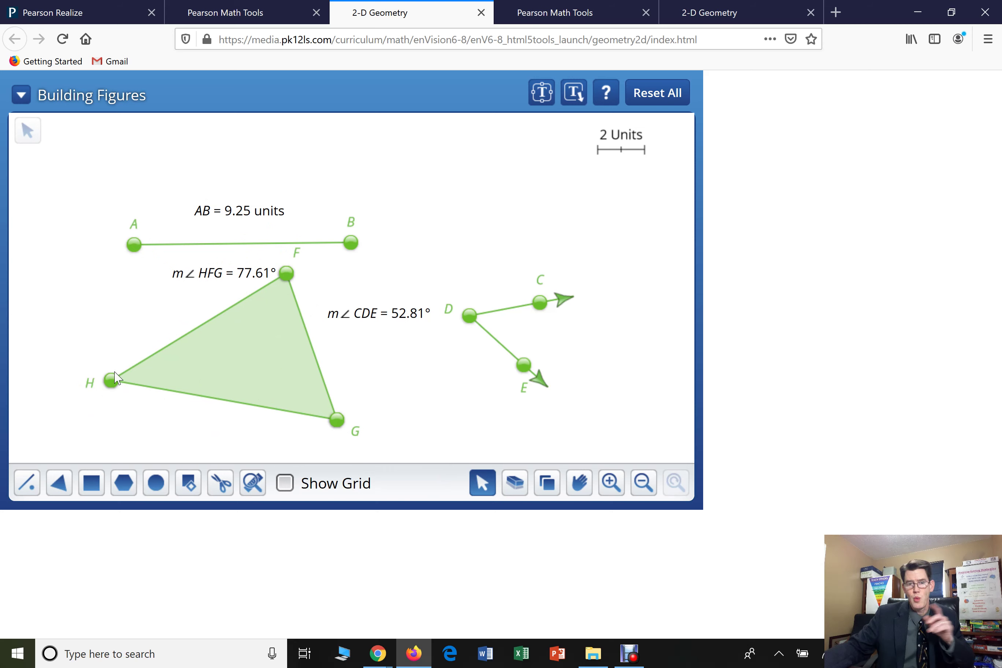
{"action": "left_click_drag", "start_coordinate": [116, 378], "coordinate": [137, 373]}
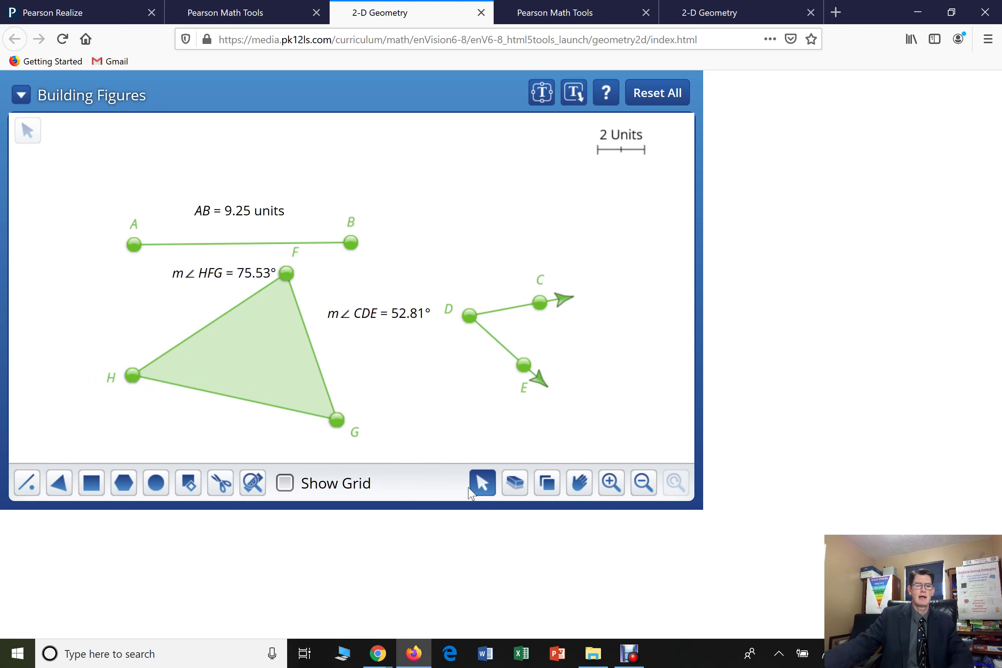
Pan the drawing up and right, then make two copies of angle CDE
{"action": "left_click", "coordinate": [515, 482]}
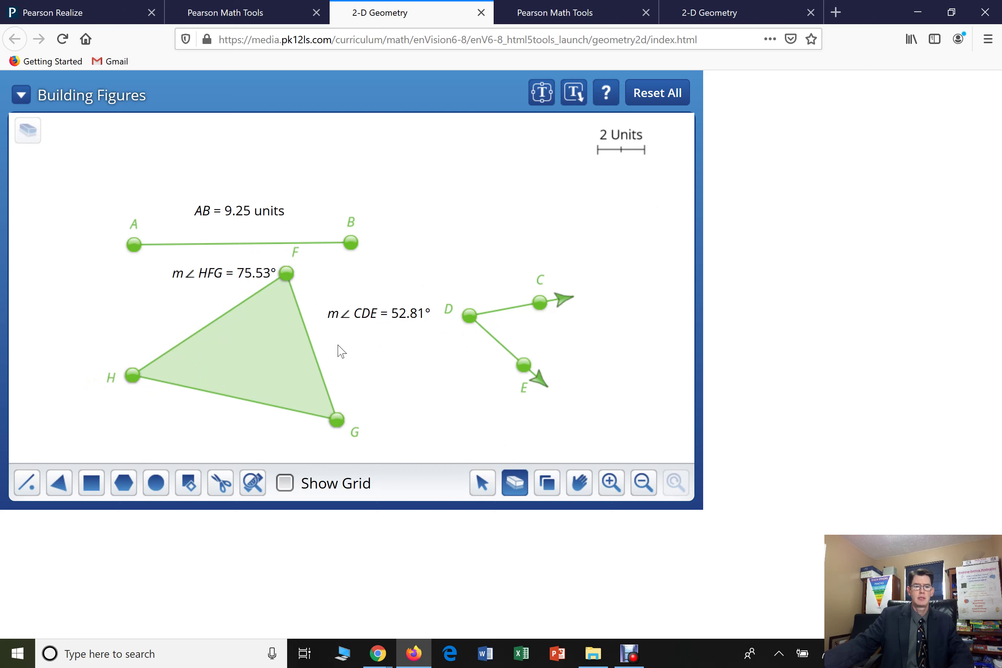
{"action": "left_click", "coordinate": [578, 484]}
{"action": "mouse_move", "coordinate": [560, 301]}
{"action": "left_mouse_down"}
{"action": "mouse_move", "coordinate": [481, 320]}
{"action": "mouse_move", "coordinate": [470, 300]}
{"action": "mouse_move", "coordinate": [500, 317]}
{"action": "mouse_move", "coordinate": [491, 325]}
{"action": "left_mouse_up"}
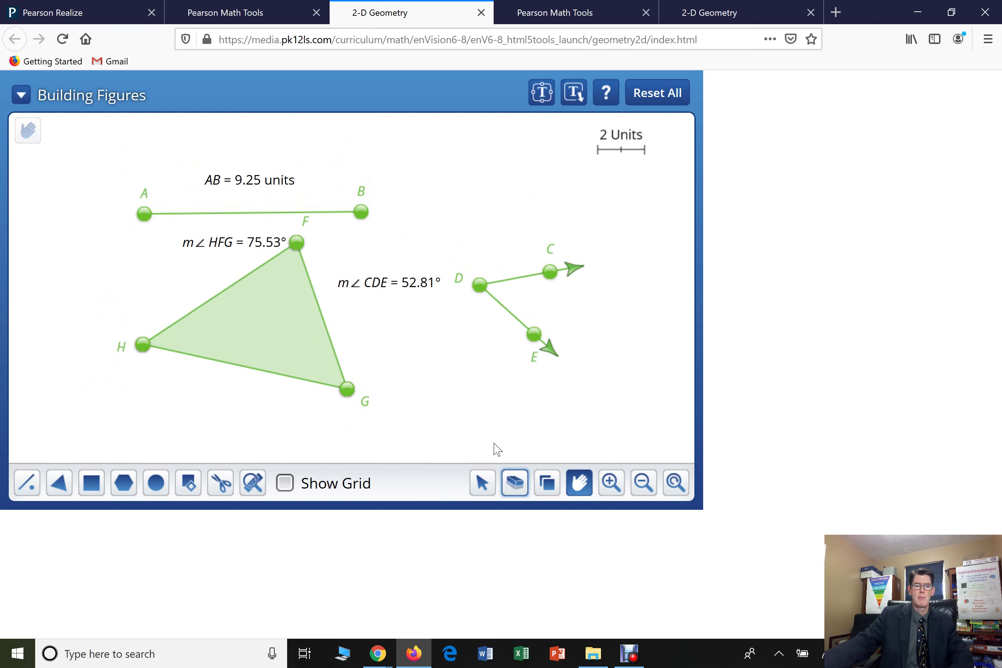
{"action": "left_click", "coordinate": [545, 487]}
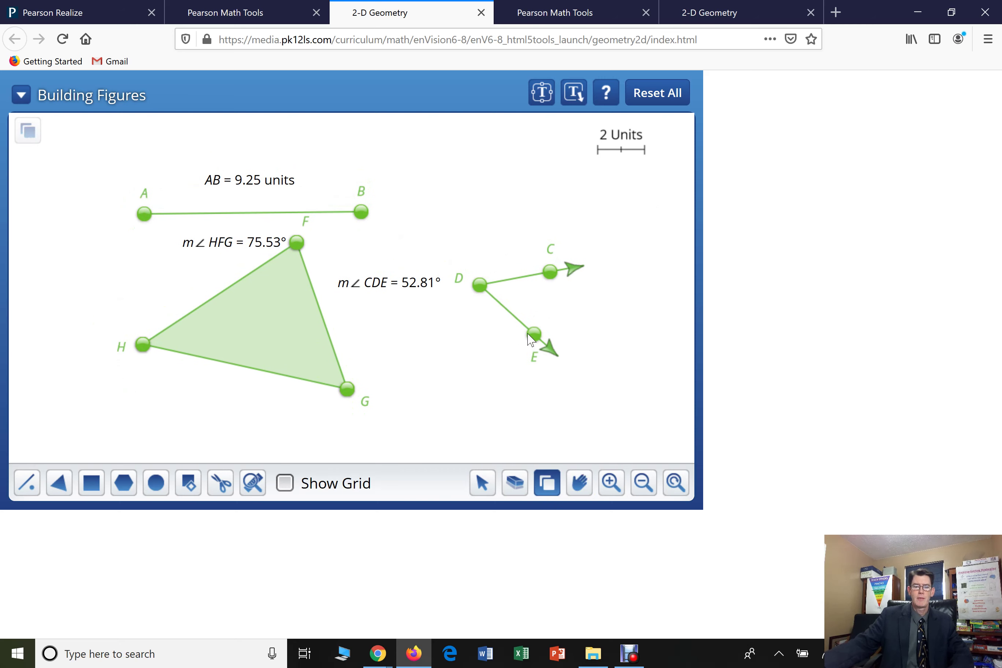
{"action": "left_click", "coordinate": [529, 335]}
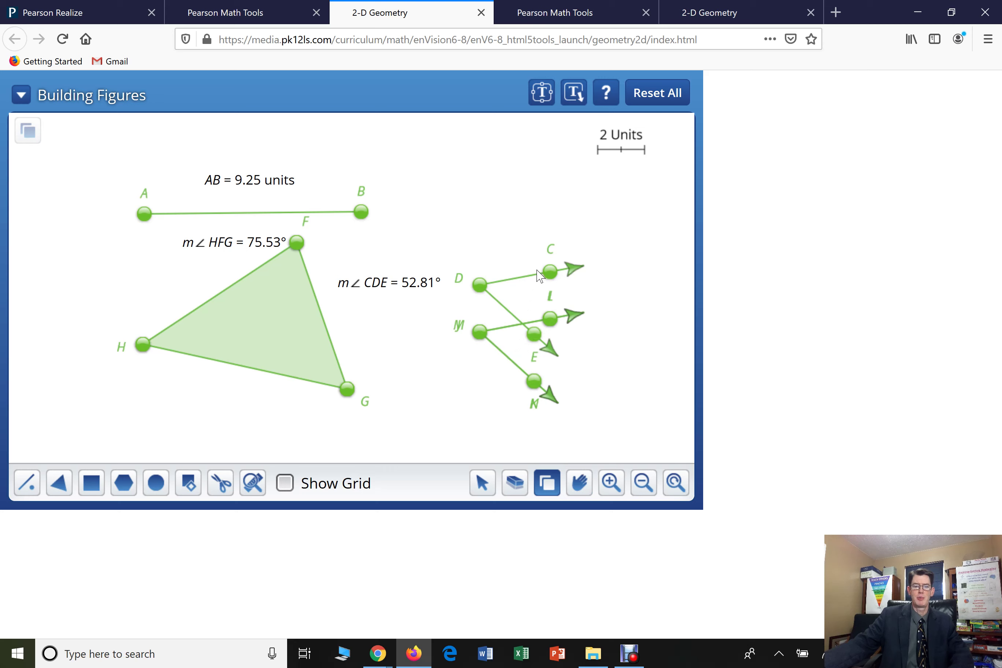
{"action": "left_click", "coordinate": [549, 331]}
Erase both copied angles and the original angle CDE with its measure
{"action": "left_click", "coordinate": [514, 482]}
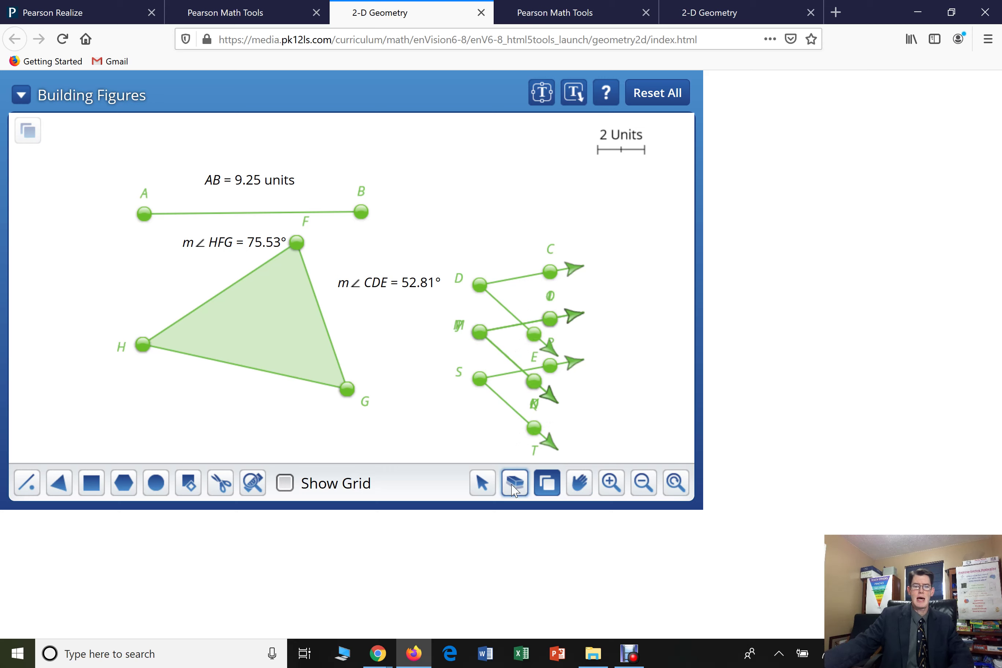
{"action": "left_click", "coordinate": [521, 371]}
{"action": "left_click", "coordinate": [540, 346]}
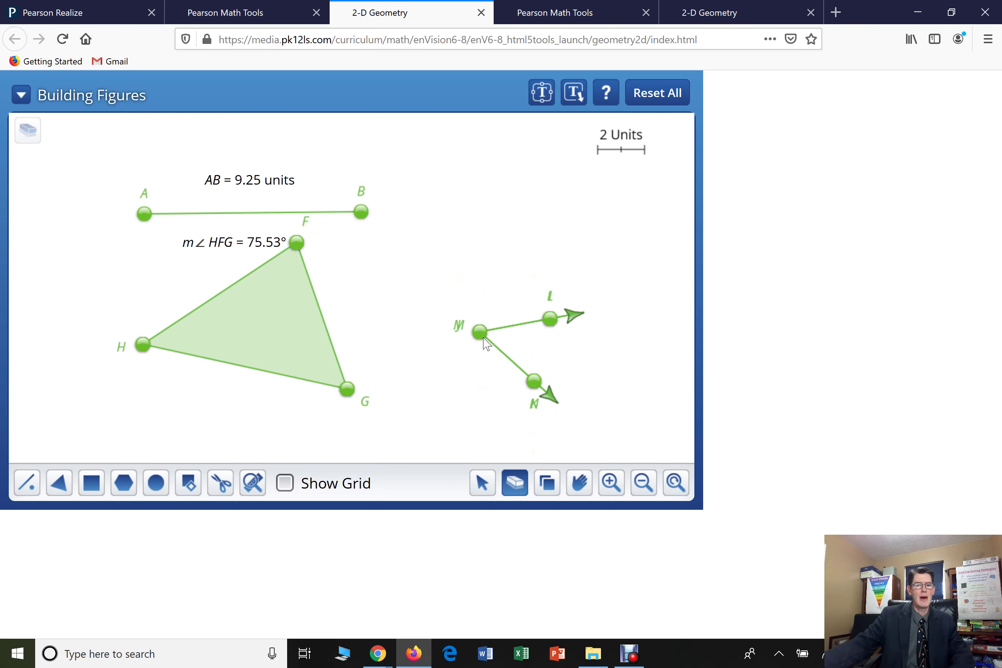
{"action": "left_click", "coordinate": [480, 335]}
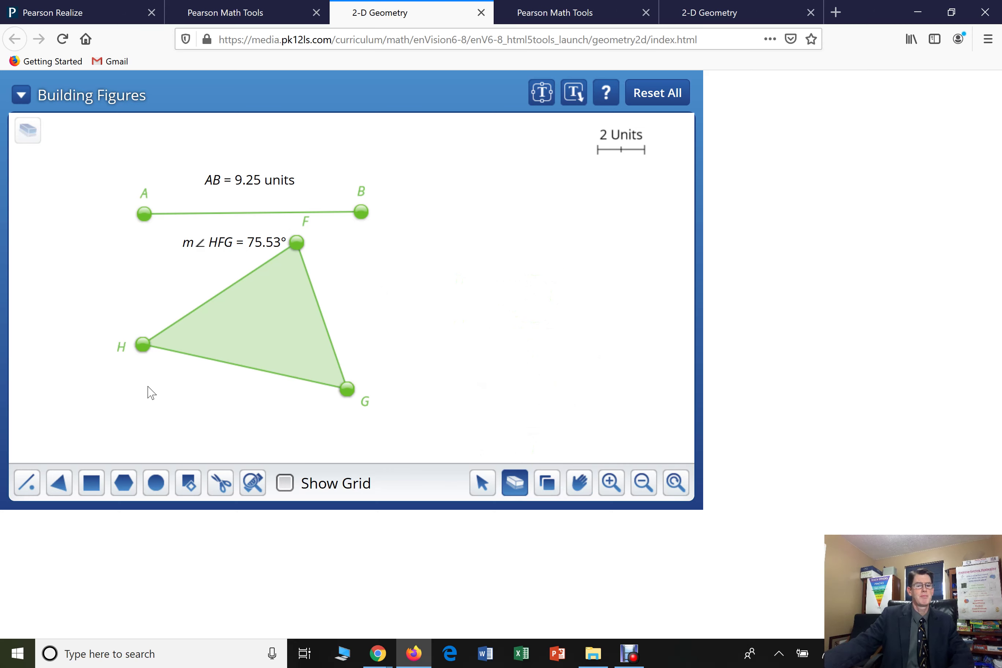
Reset the canvas and place a general quadrilateral ABCD
{"action": "left_click", "coordinate": [679, 100]}
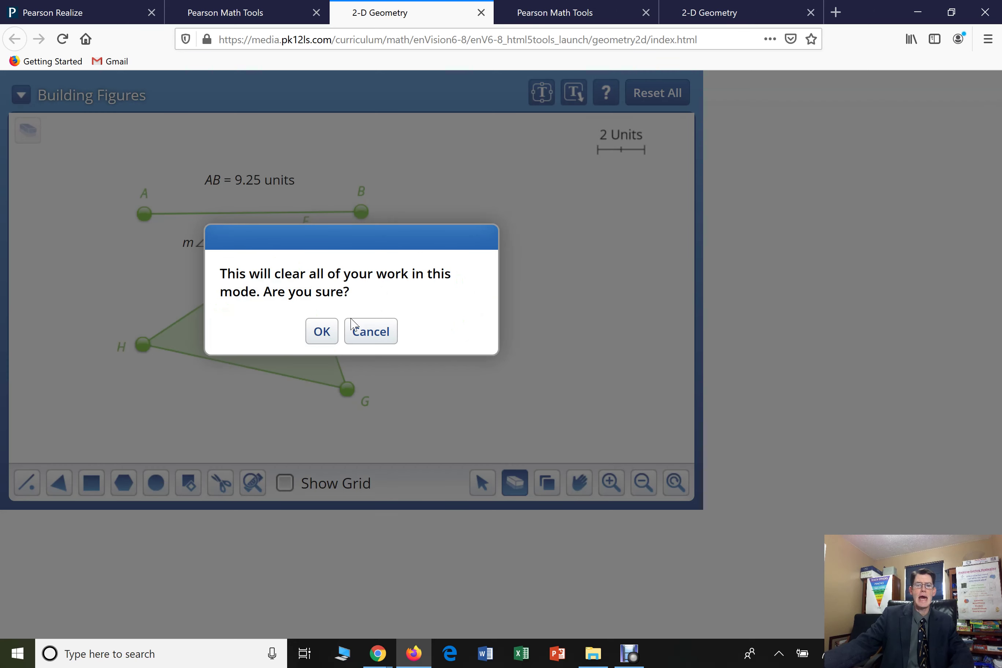
{"action": "left_click", "coordinate": [322, 331]}
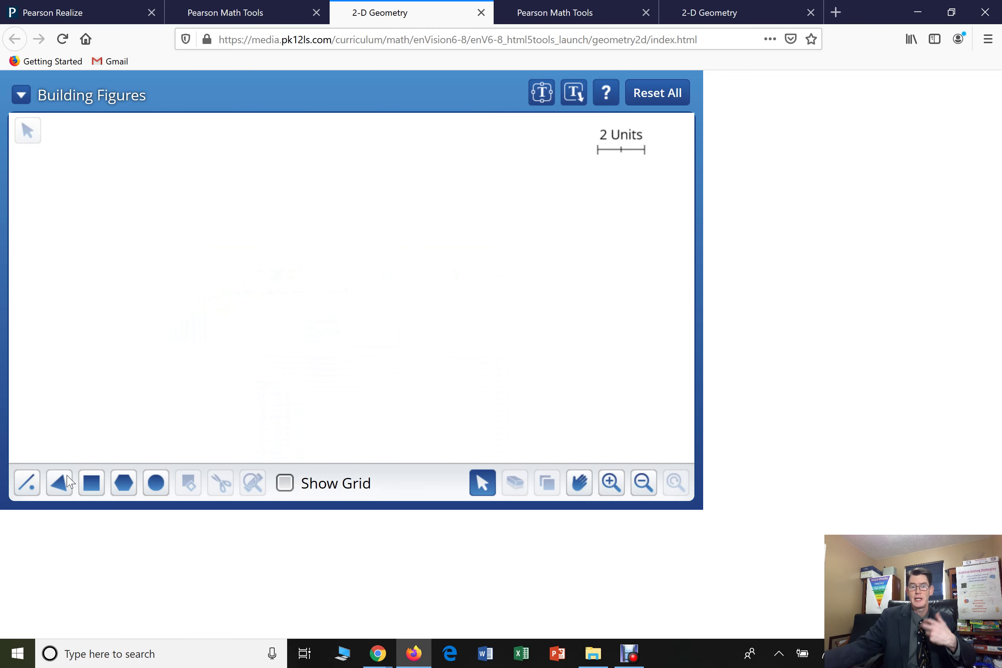
{"action": "left_click", "coordinate": [92, 486]}
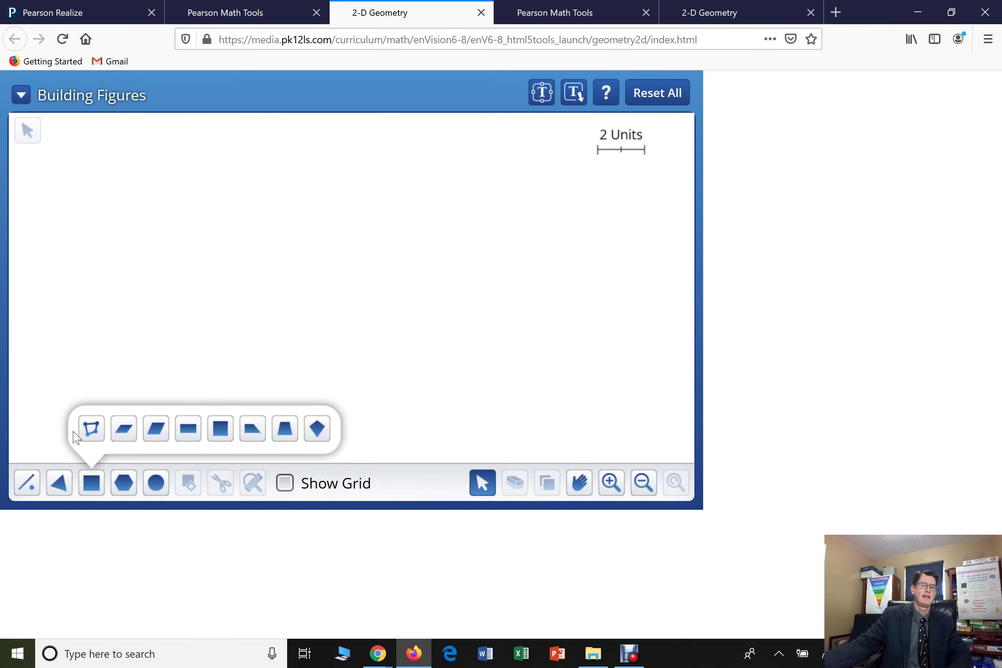
{"action": "left_click", "coordinate": [91, 428]}
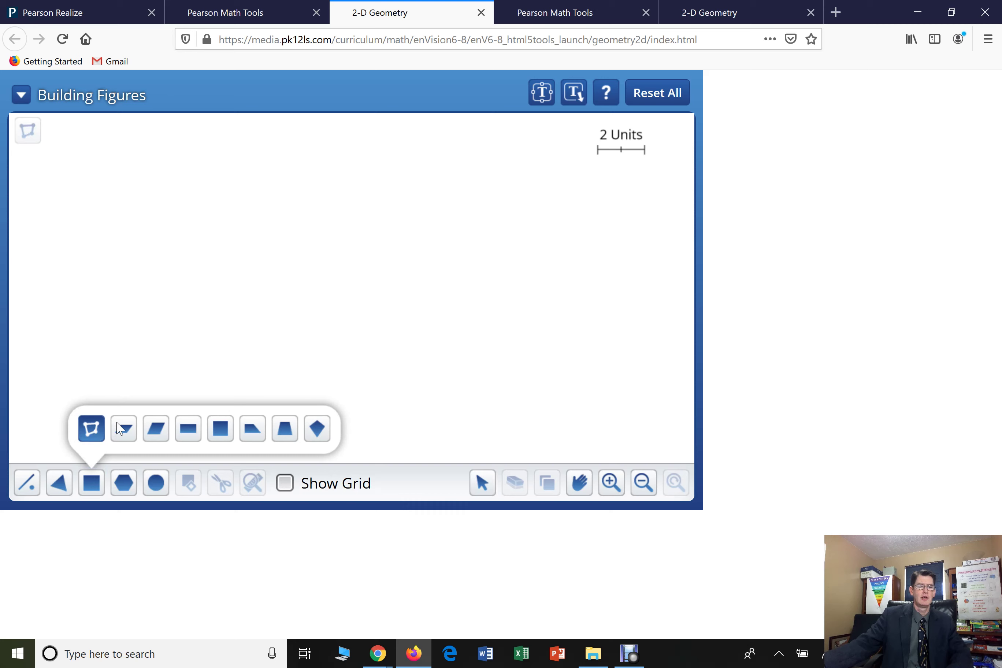
{"action": "left_click", "coordinate": [541, 364]}
Add a second quadrilateral EFGH, then erase it so only ABCD remains
{"action": "left_click", "coordinate": [409, 319]}
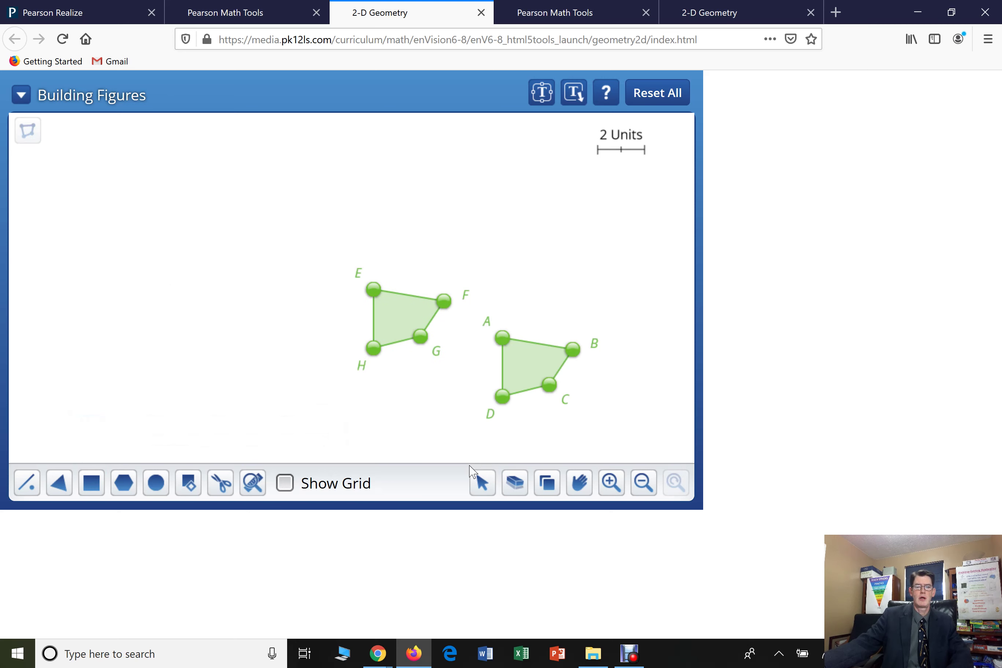
{"action": "left_click", "coordinate": [522, 489]}
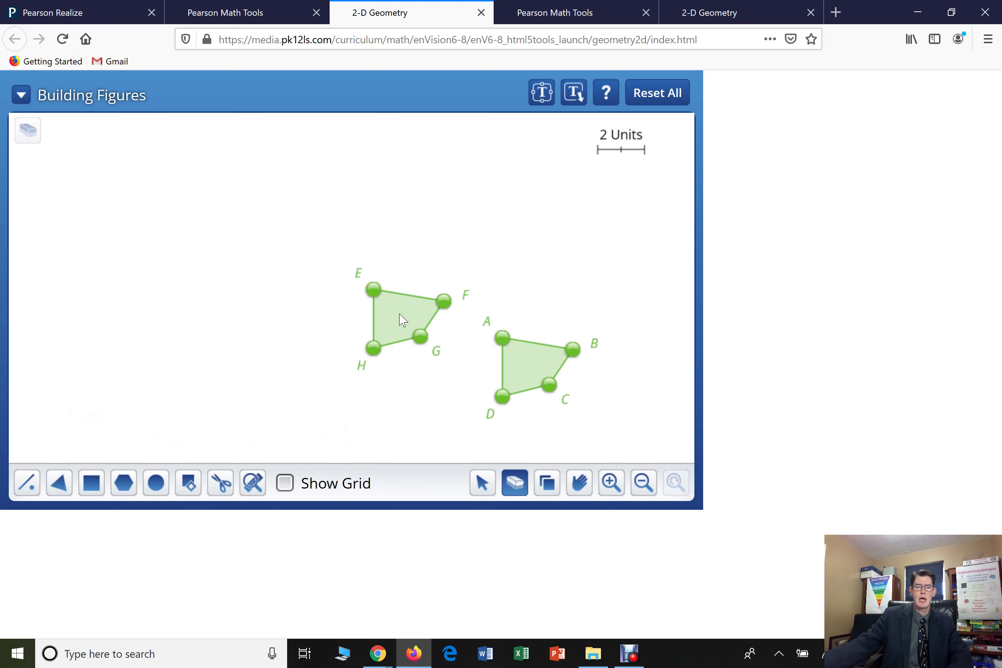
{"action": "left_click", "coordinate": [401, 318]}
{"action": "left_click", "coordinate": [481, 480]}
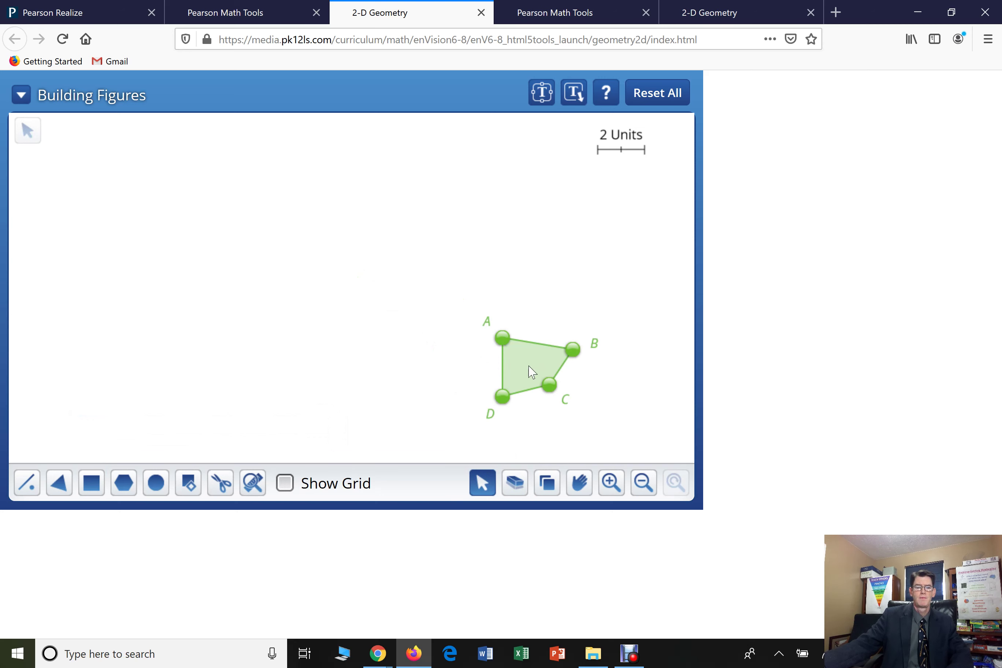
Drag ABCD's vertices into a slanted, parallelogram-like shape and bring up the quadrilateral presets
{"action": "left_click_drag", "start_coordinate": [531, 370], "coordinate": [438, 383]}
{"action": "left_click_drag", "start_coordinate": [296, 182], "coordinate": [498, 181]}
{"action": "left_click_drag", "start_coordinate": [229, 224], "coordinate": [119, 345]}
{"action": "left_click_drag", "start_coordinate": [236, 190], "coordinate": [435, 314]}
{"action": "left_click_drag", "start_coordinate": [112, 354], "coordinate": [122, 324]}
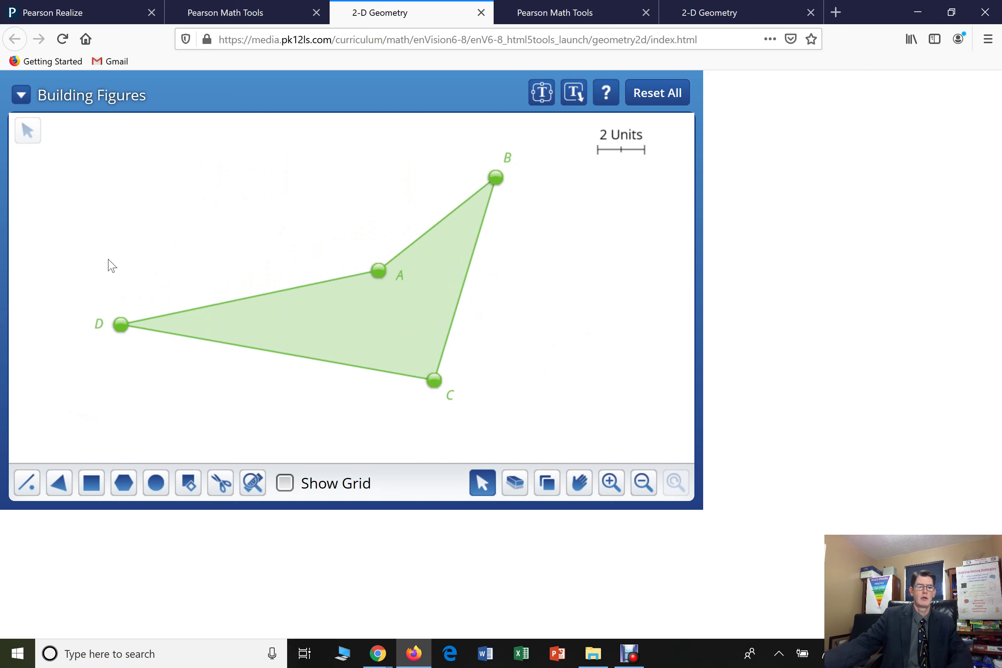
{"action": "left_click_drag", "start_coordinate": [373, 266], "coordinate": [169, 162]}
{"action": "left_click", "coordinate": [90, 482]}
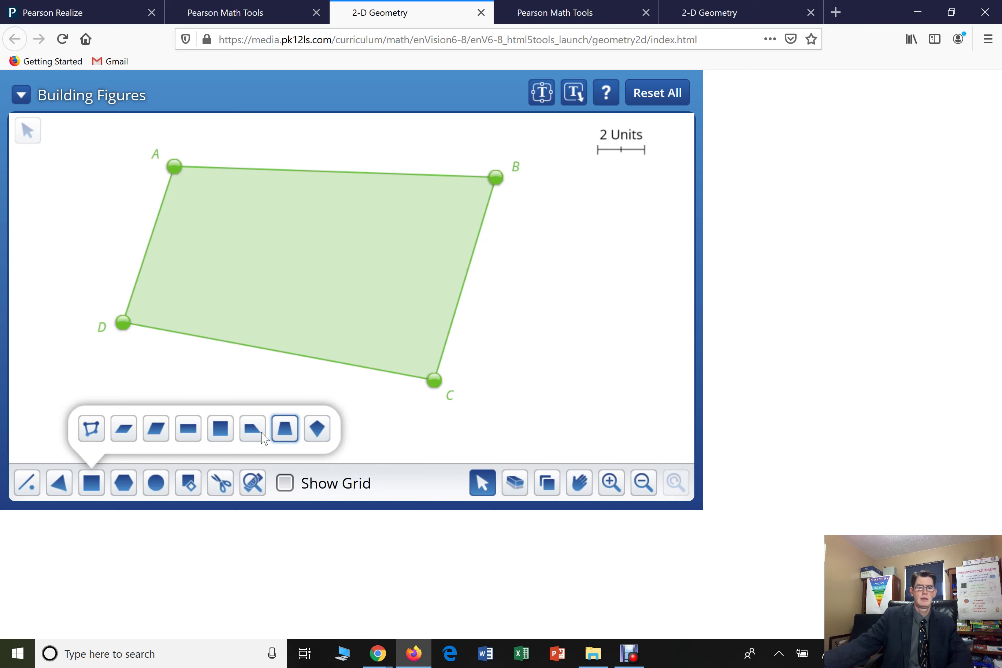
Place trapezoids EFGH and IJKL, make IJKL taller, and move EFGH below ABCD
{"action": "left_click", "coordinate": [283, 430]}
{"action": "left_click", "coordinate": [606, 424]}
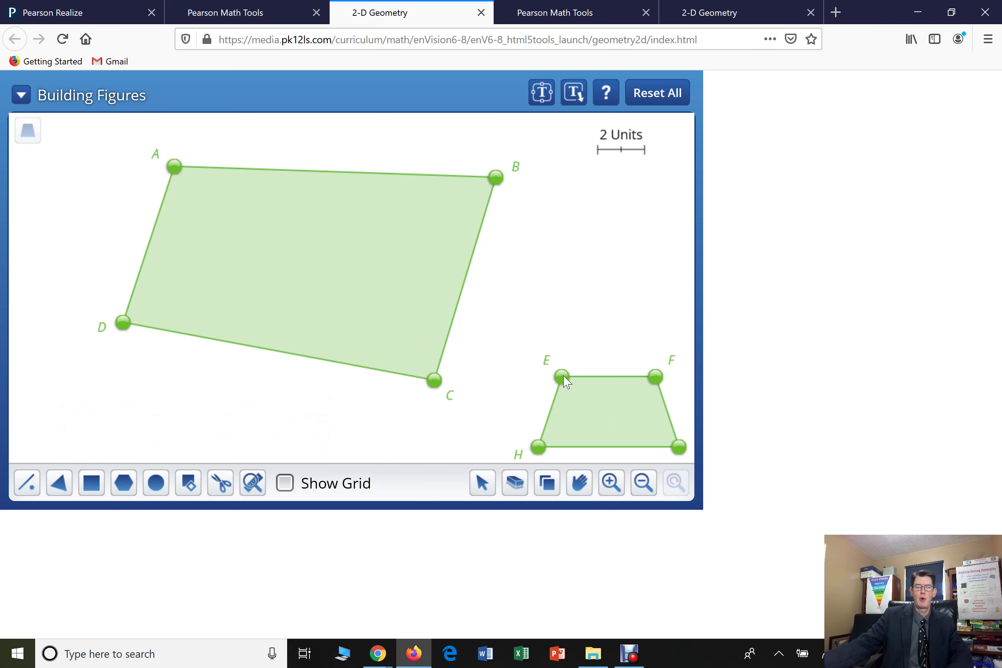
{"action": "left_click", "coordinate": [567, 334]}
{"action": "left_click", "coordinate": [482, 483]}
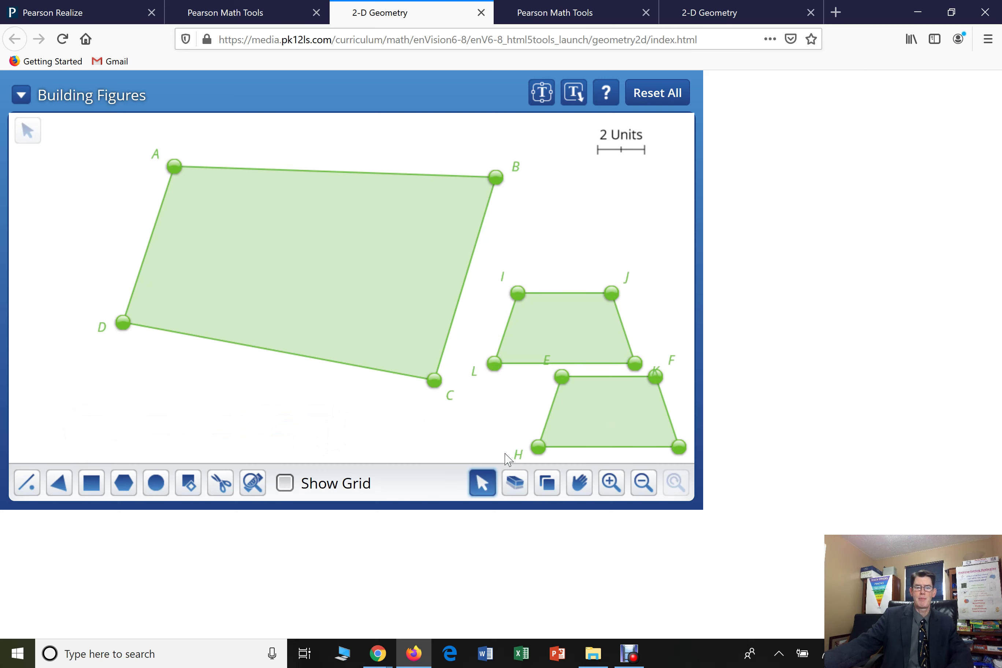
{"action": "left_click_drag", "start_coordinate": [523, 297], "coordinate": [537, 281]}
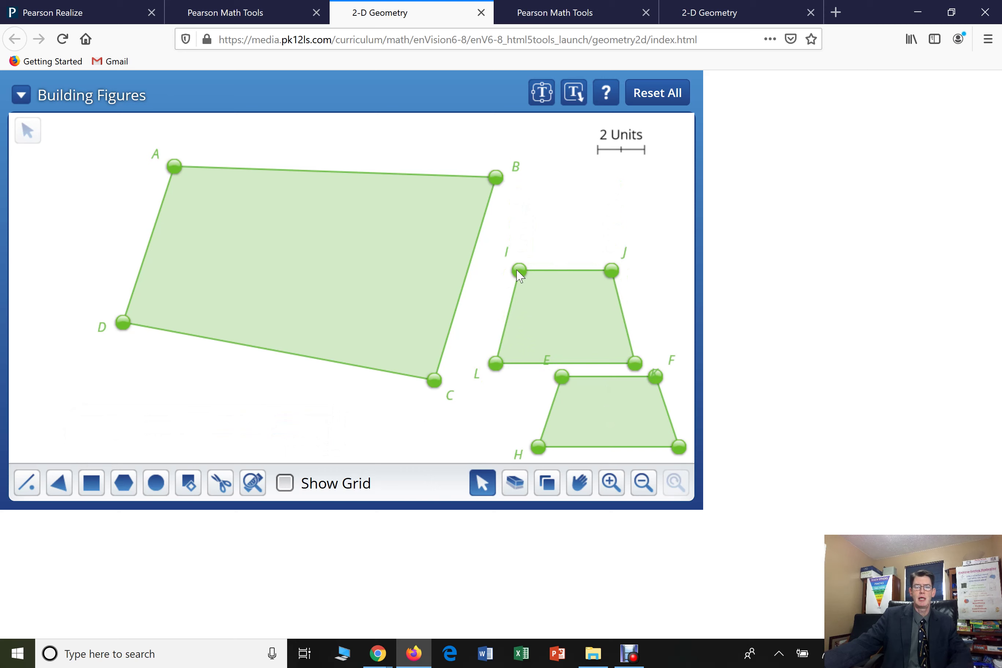
{"action": "left_click_drag", "start_coordinate": [519, 274], "coordinate": [556, 314]}
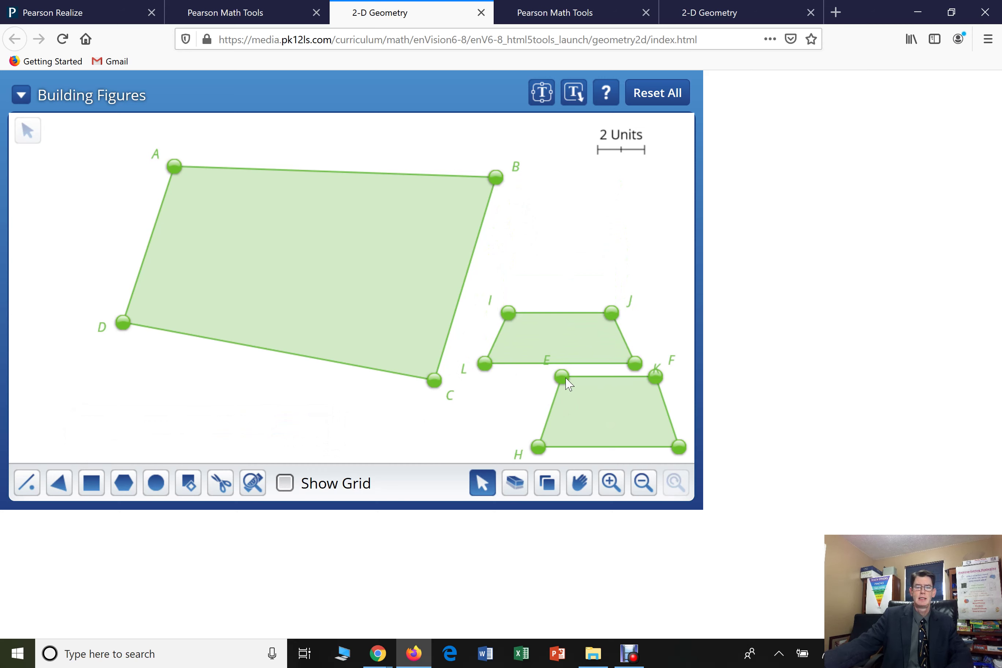
{"action": "left_click_drag", "start_coordinate": [567, 383], "coordinate": [324, 409]}
Show EFGH's area and perimeter and pin them as a label beside the trapezoid
{"action": "left_click", "coordinate": [253, 482]}
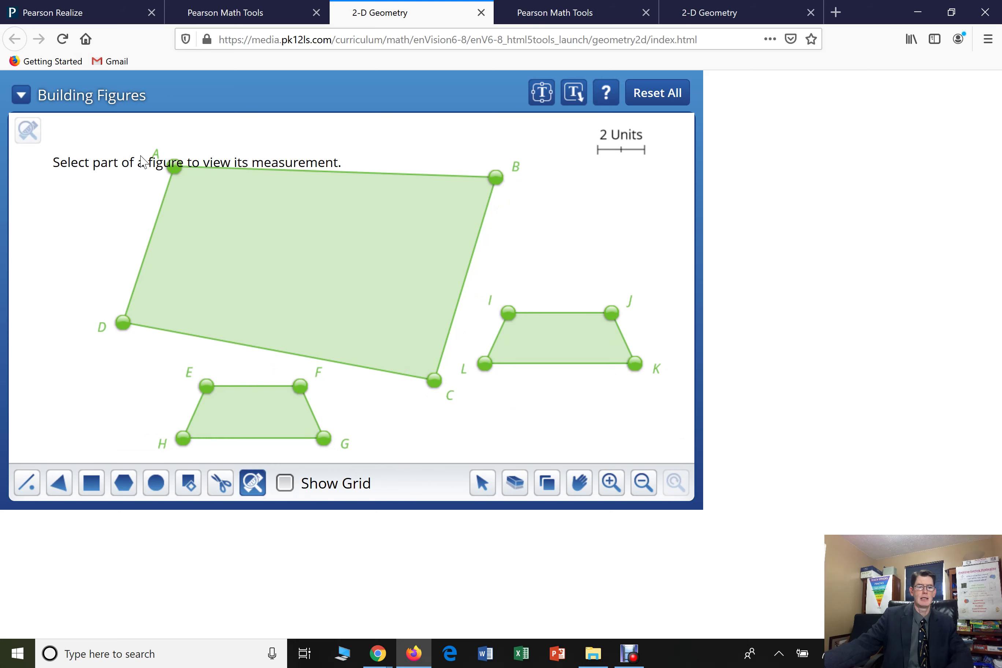
{"action": "left_click", "coordinate": [246, 412]}
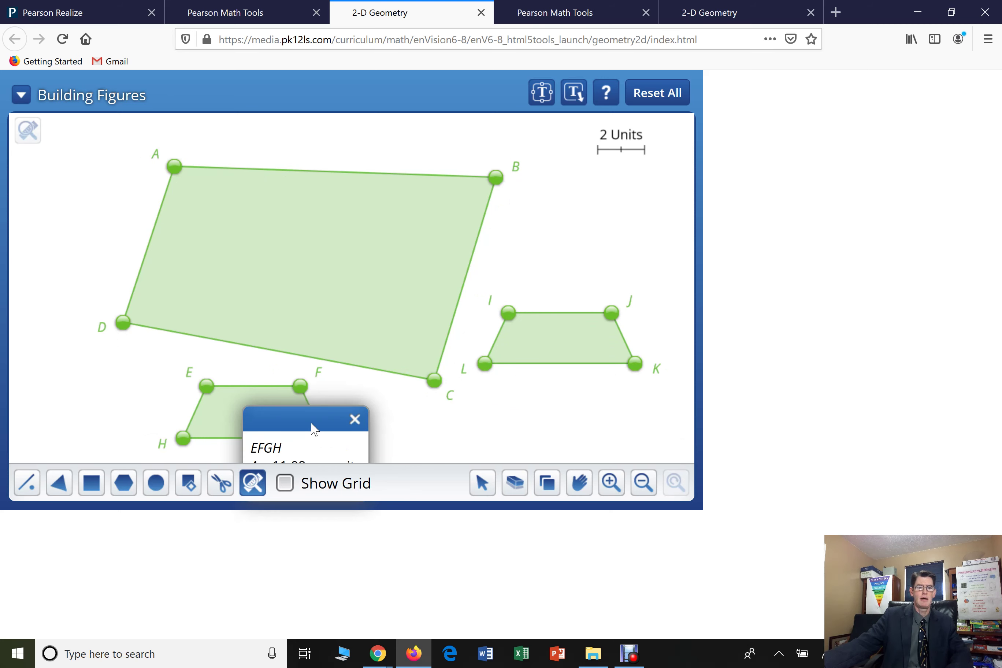
{"action": "left_click_drag", "start_coordinate": [313, 429], "coordinate": [109, 366]}
{"action": "left_click", "coordinate": [240, 424]}
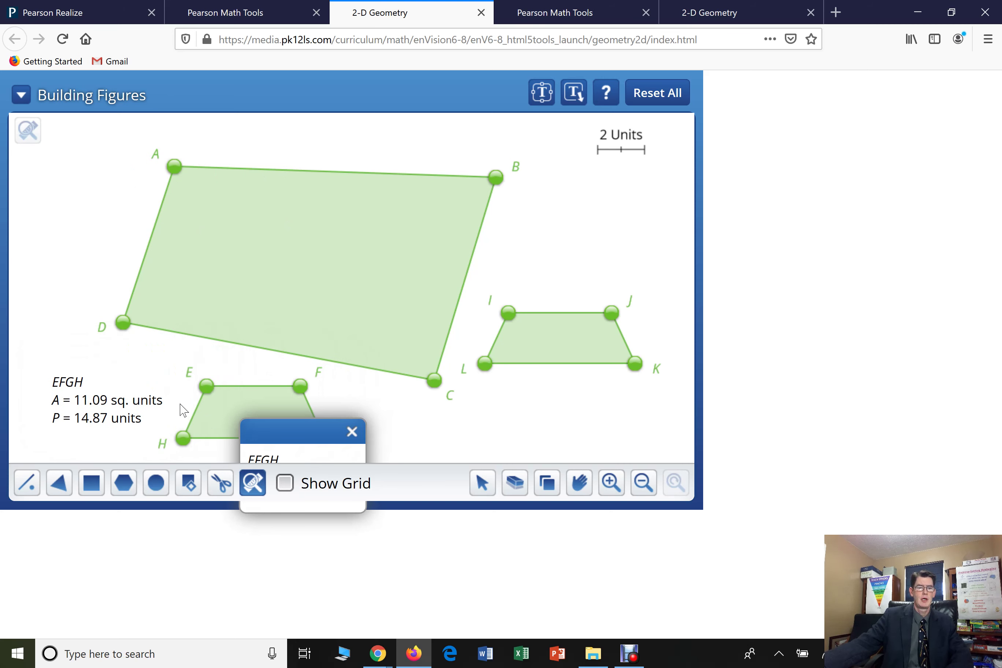
{"action": "left_click", "coordinate": [352, 431]}
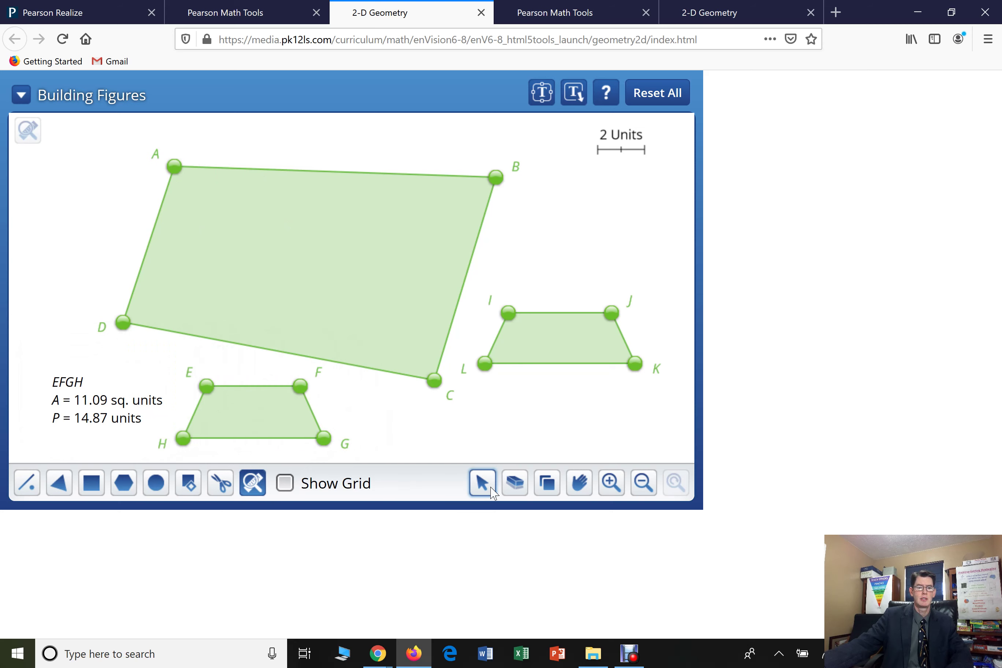
Move the label onto EFGH and stretch it over ABCD to 69.06 sq. units, 33.44 units
{"action": "mouse_move", "coordinate": [207, 386]}
{"action": "left_mouse_down"}
{"action": "mouse_move", "coordinate": [190, 275]}
{"action": "mouse_move", "coordinate": [183, 328]}
{"action": "mouse_move", "coordinate": [61, 385]}
{"action": "mouse_move", "coordinate": [6, 385]}
{"action": "mouse_move", "coordinate": [209, 392]}
{"action": "left_mouse_up"}
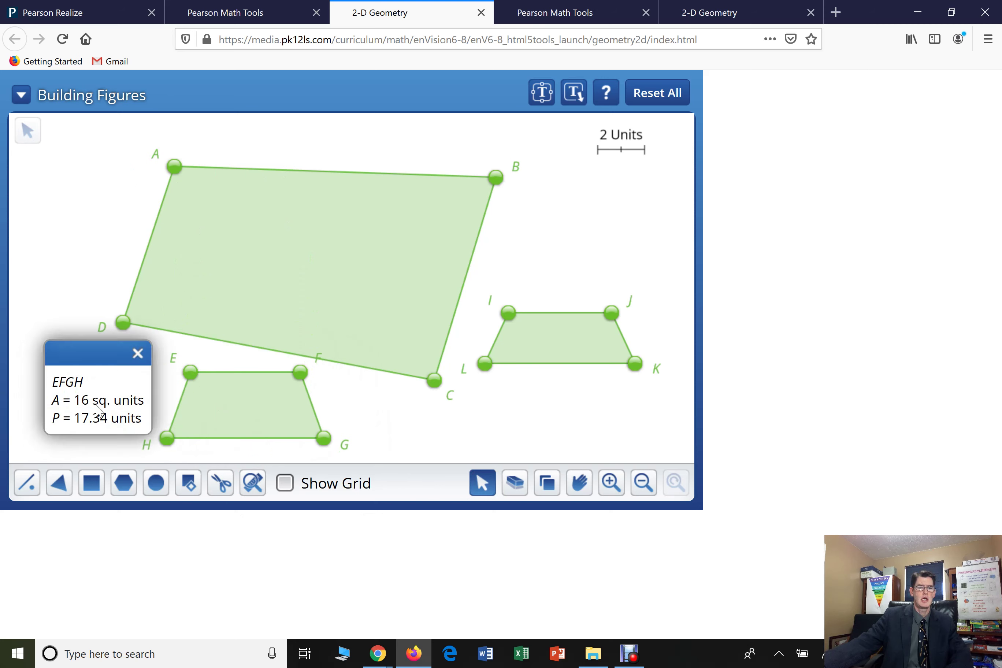
{"action": "left_click_drag", "start_coordinate": [71, 359], "coordinate": [222, 356]}
{"action": "left_click", "coordinate": [235, 395]}
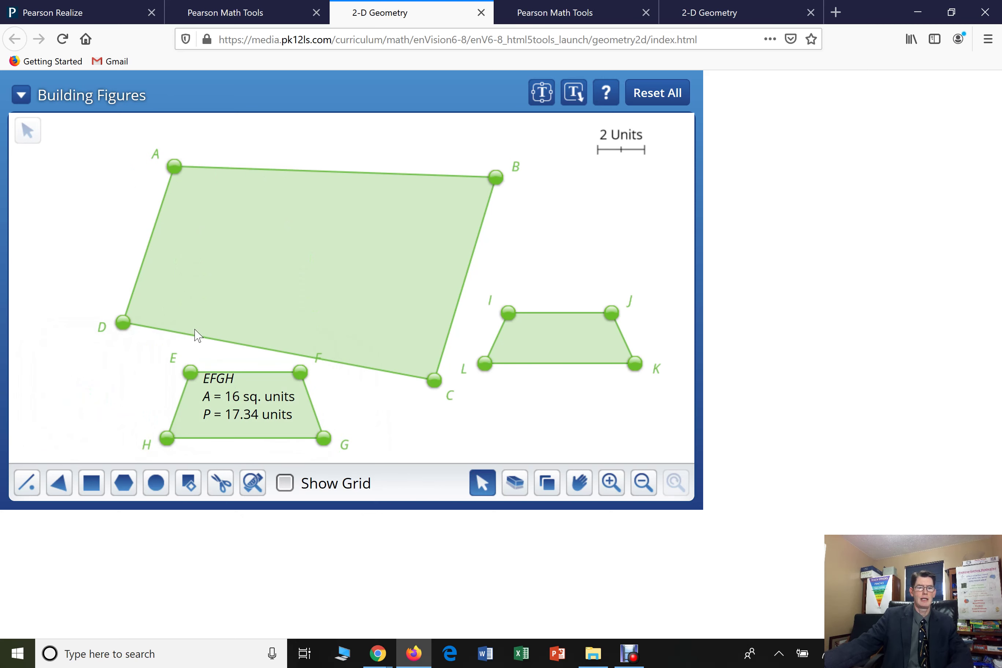
{"action": "left_click_drag", "start_coordinate": [190, 371], "coordinate": [172, 248]}
{"action": "left_click_drag", "start_coordinate": [166, 345], "coordinate": [245, 285]}
Shrink EFGH back below ABCD to 25.72 sq. units and raise ABCD's vertex C
{"action": "left_click_drag", "start_coordinate": [301, 258], "coordinate": [319, 369]}
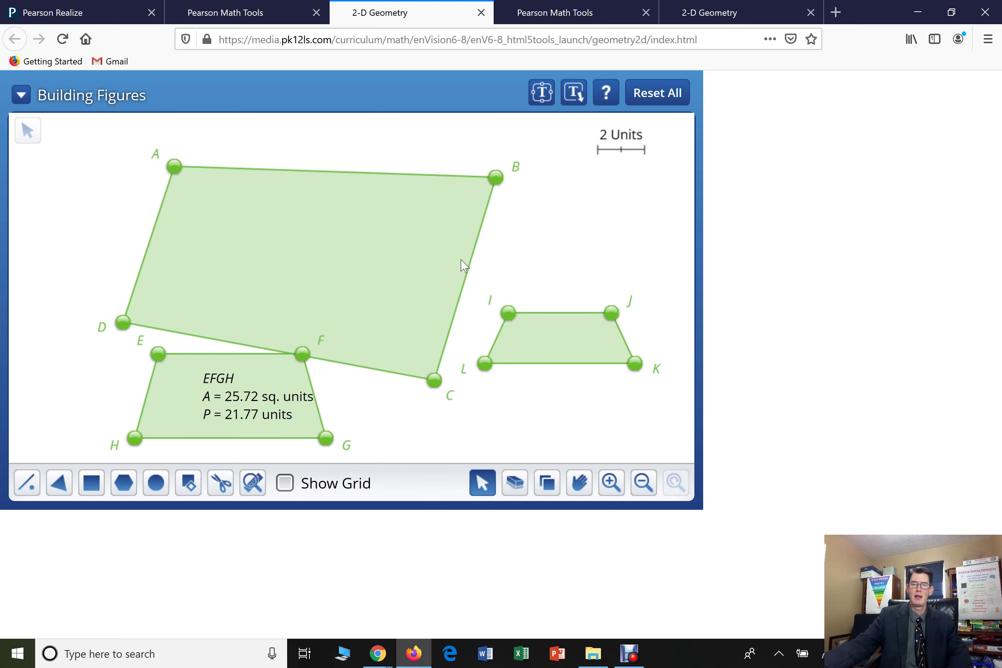
{"action": "left_click_drag", "start_coordinate": [435, 379], "coordinate": [440, 295]}
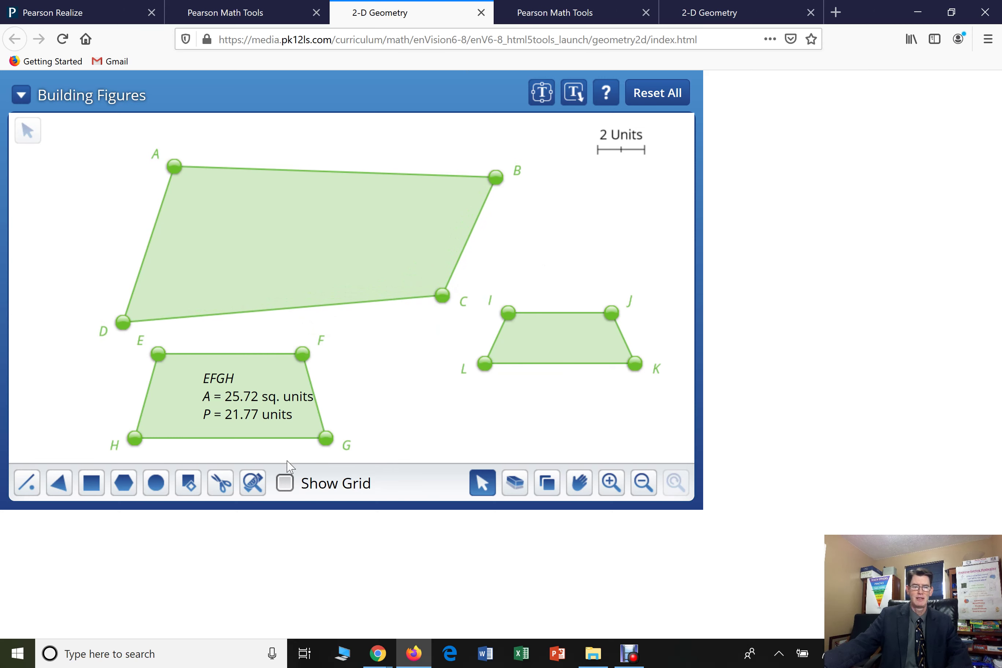
Measure angle BCD, place its label inside ABCD, then adjust vertex C to 110.85°
{"action": "left_click", "coordinate": [255, 489]}
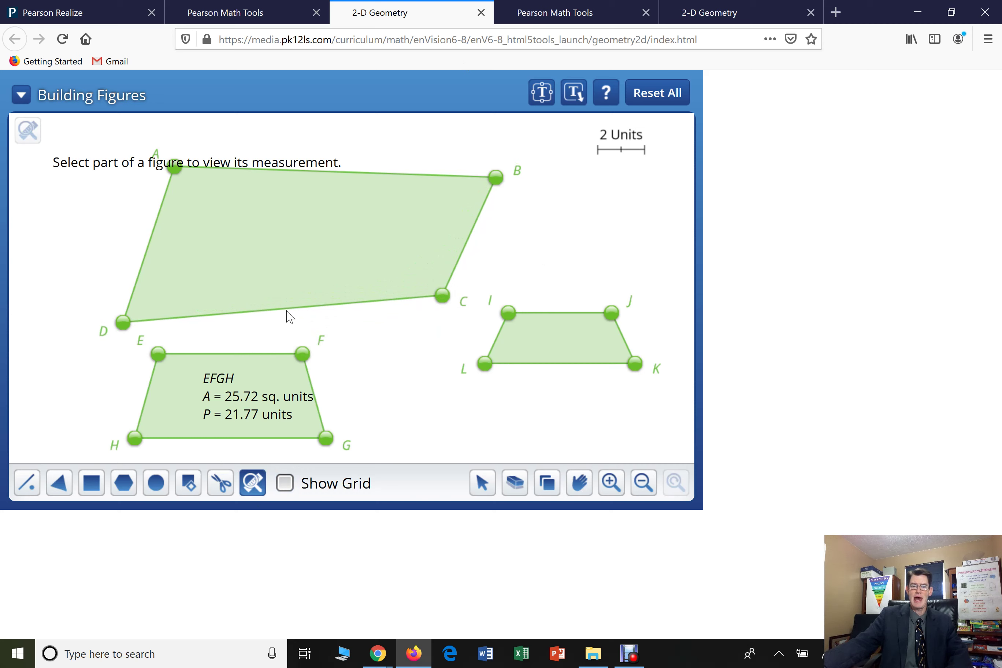
{"action": "left_click", "coordinate": [495, 178]}
{"action": "left_click", "coordinate": [442, 296]}
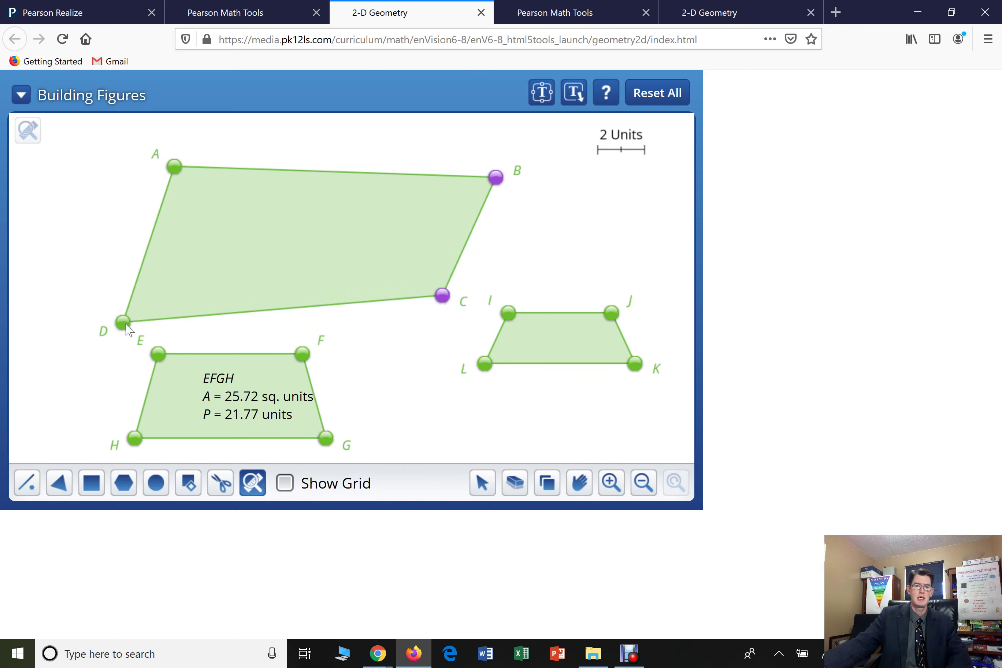
{"action": "left_click", "coordinate": [123, 322]}
{"action": "left_click_drag", "start_coordinate": [185, 345], "coordinate": [374, 246]}
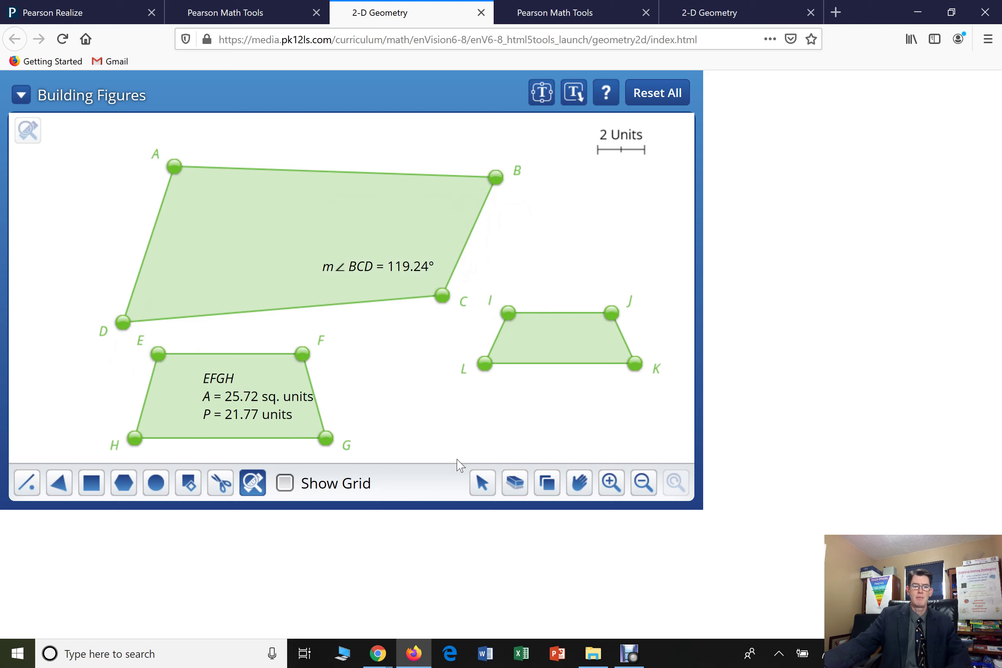
{"action": "left_click", "coordinate": [482, 483]}
{"action": "mouse_move", "coordinate": [442, 300]}
{"action": "left_mouse_down"}
{"action": "mouse_move", "coordinate": [440, 315]}
{"action": "mouse_move", "coordinate": [421, 319]}
{"action": "mouse_move", "coordinate": [452, 275]}
{"action": "mouse_move", "coordinate": [416, 278]}
{"action": "mouse_move", "coordinate": [414, 321]}
{"action": "mouse_move", "coordinate": [437, 345]}
{"action": "mouse_move", "coordinate": [460, 321]}
{"action": "mouse_move", "coordinate": [453, 286]}
{"action": "mouse_move", "coordinate": [458, 300]}
{"action": "left_mouse_up"}
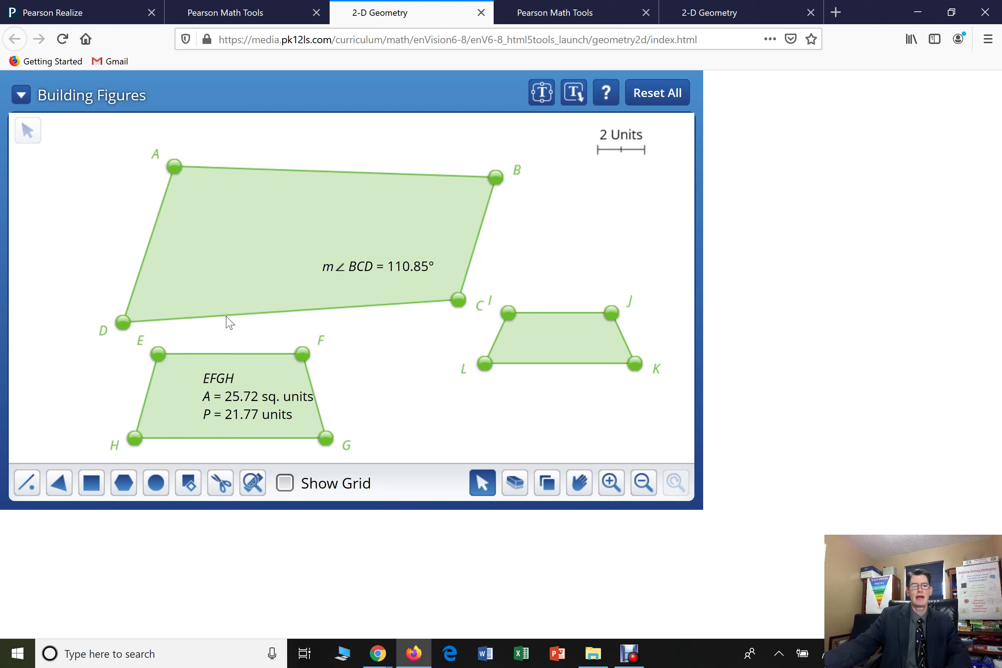
Pan the canvas to shift all the figures right and down
{"action": "left_click", "coordinate": [253, 483]}
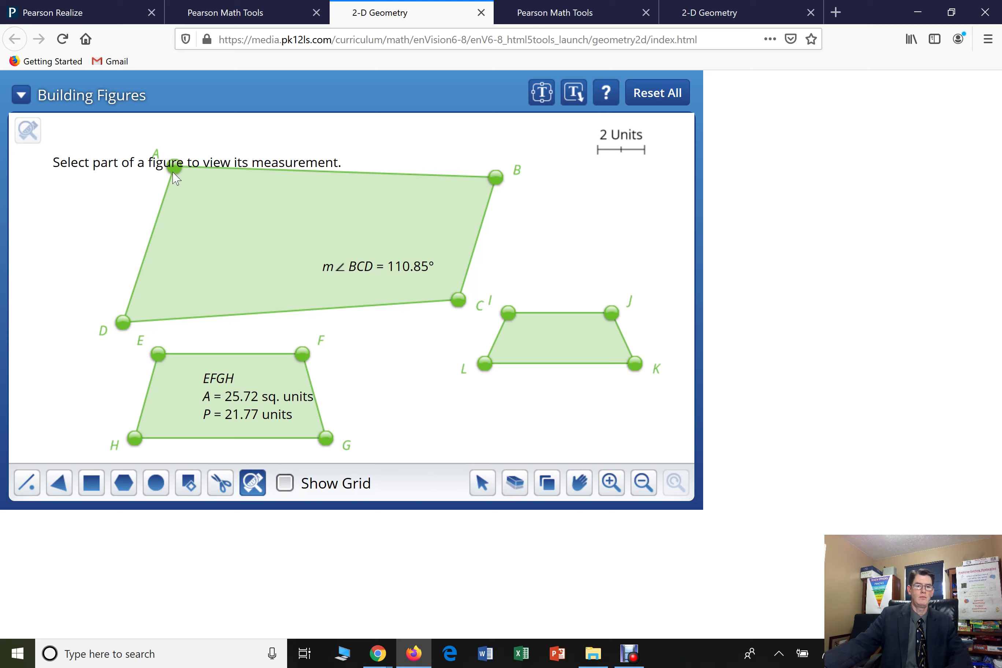
{"action": "left_click", "coordinate": [124, 322]}
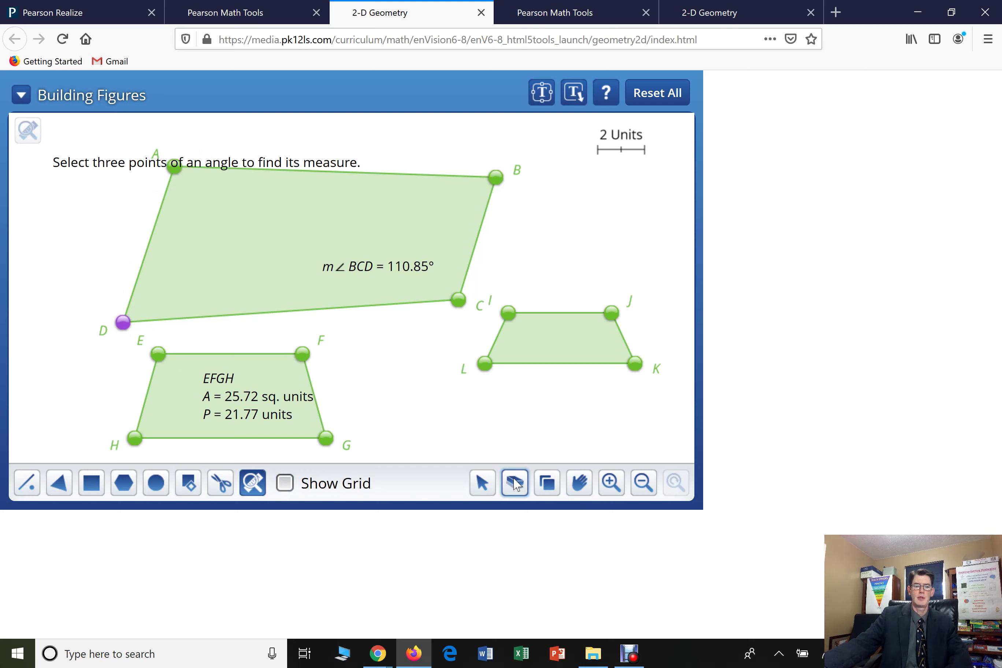
{"action": "left_click", "coordinate": [252, 483]}
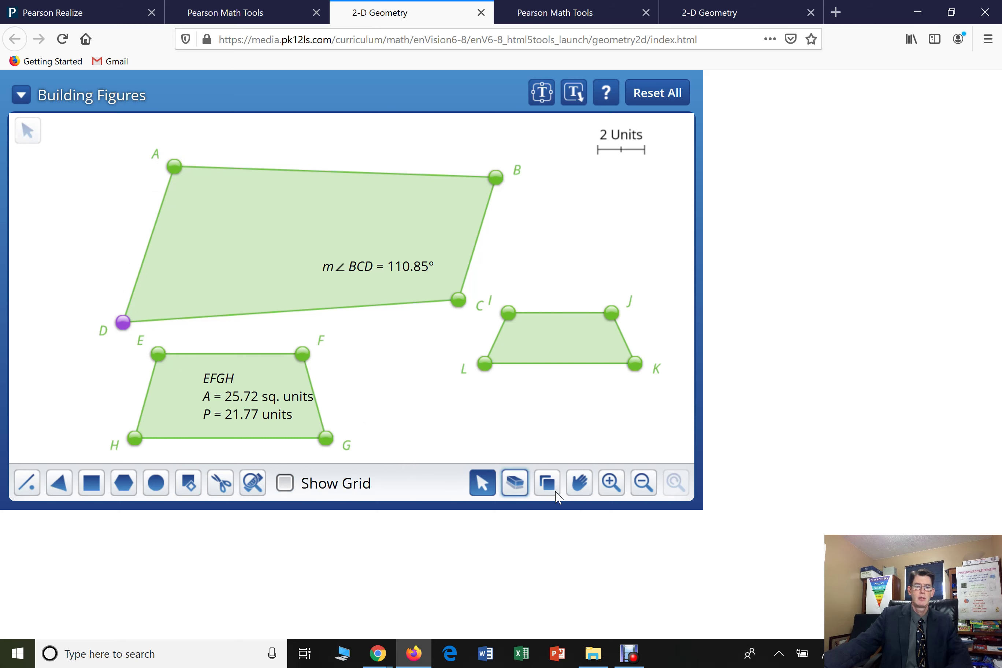
{"action": "left_click", "coordinate": [579, 482]}
{"action": "left_click_drag", "start_coordinate": [324, 224], "coordinate": [426, 259]}
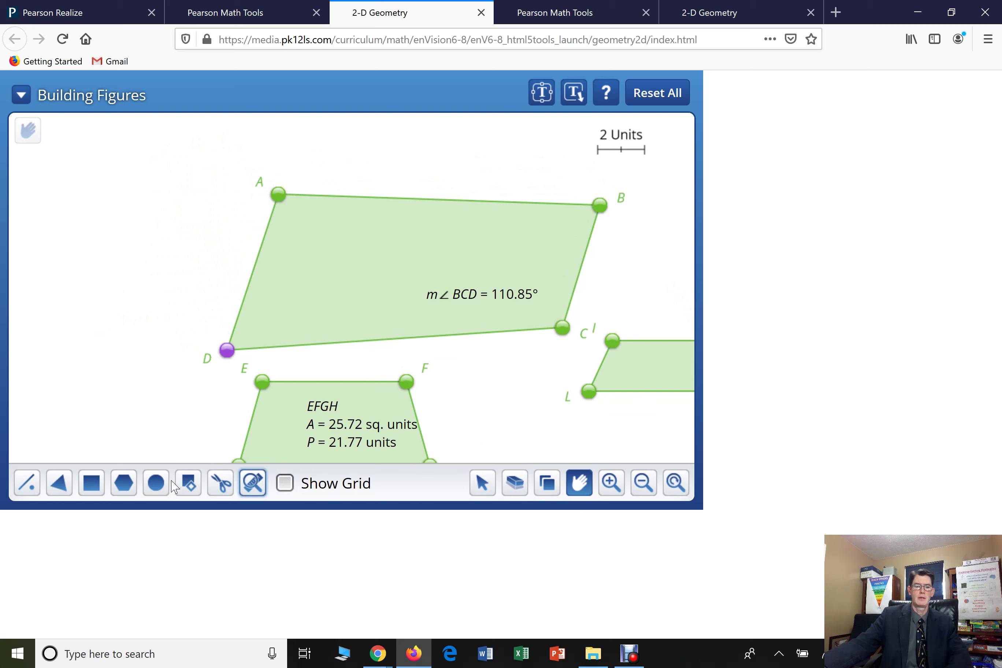
Measure angle DAB (106.24°) and pin its label near vertex A inside ABCD
{"action": "left_click", "coordinate": [252, 483]}
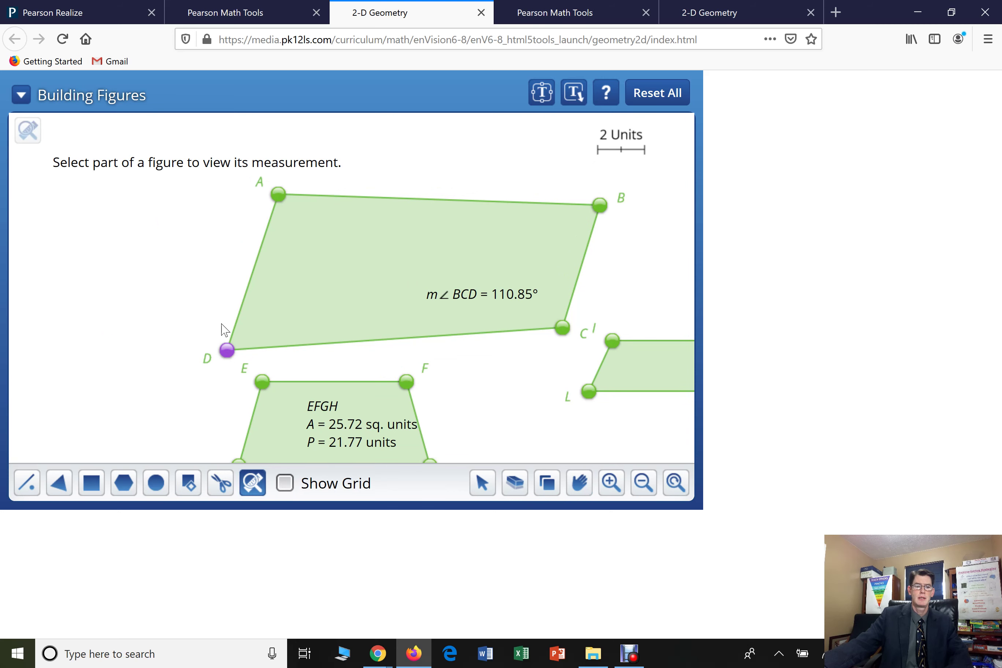
{"action": "left_click", "coordinate": [227, 350]}
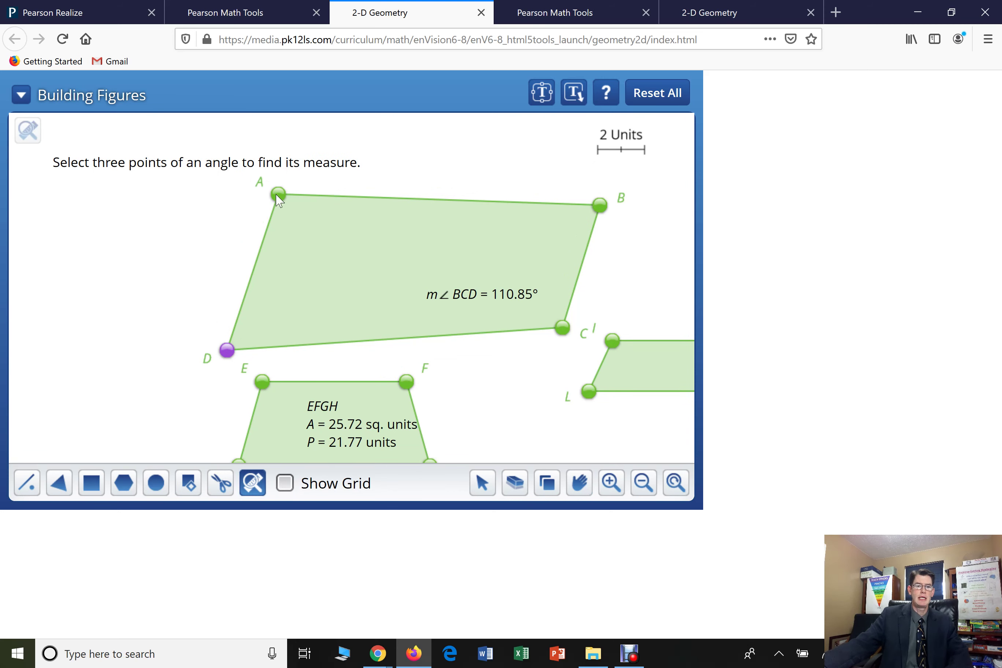
{"action": "left_click", "coordinate": [279, 195]}
{"action": "left_click", "coordinate": [598, 205]}
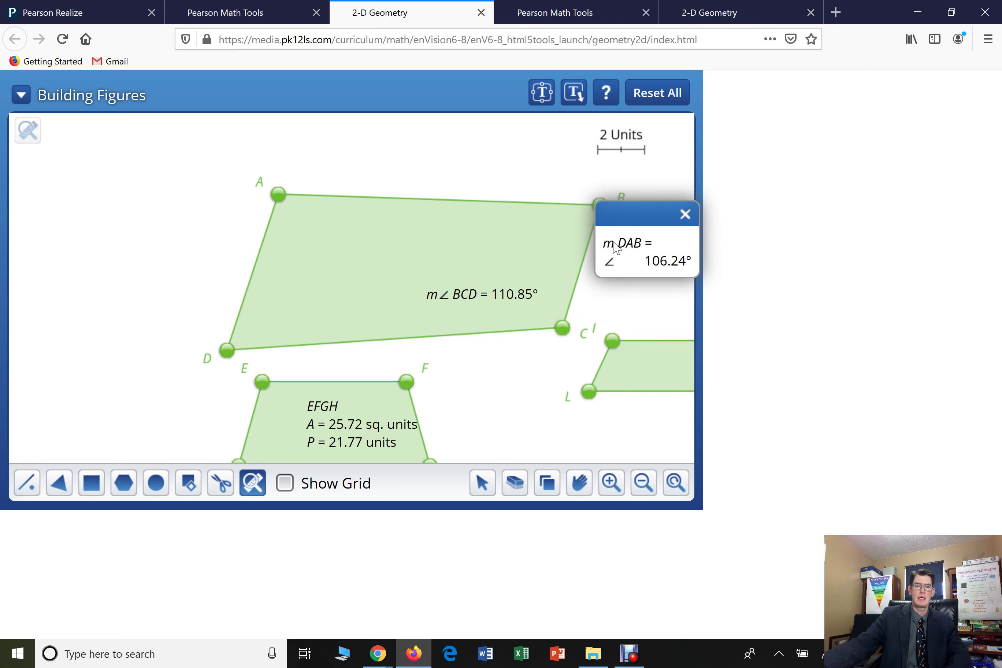
{"action": "mouse_move", "coordinate": [633, 220]}
{"action": "left_mouse_down"}
{"action": "mouse_move", "coordinate": [116, 133]}
{"action": "mouse_move", "coordinate": [260, 206]}
{"action": "mouse_move", "coordinate": [323, 212]}
{"action": "left_mouse_up"}
{"action": "left_click", "coordinate": [308, 234]}
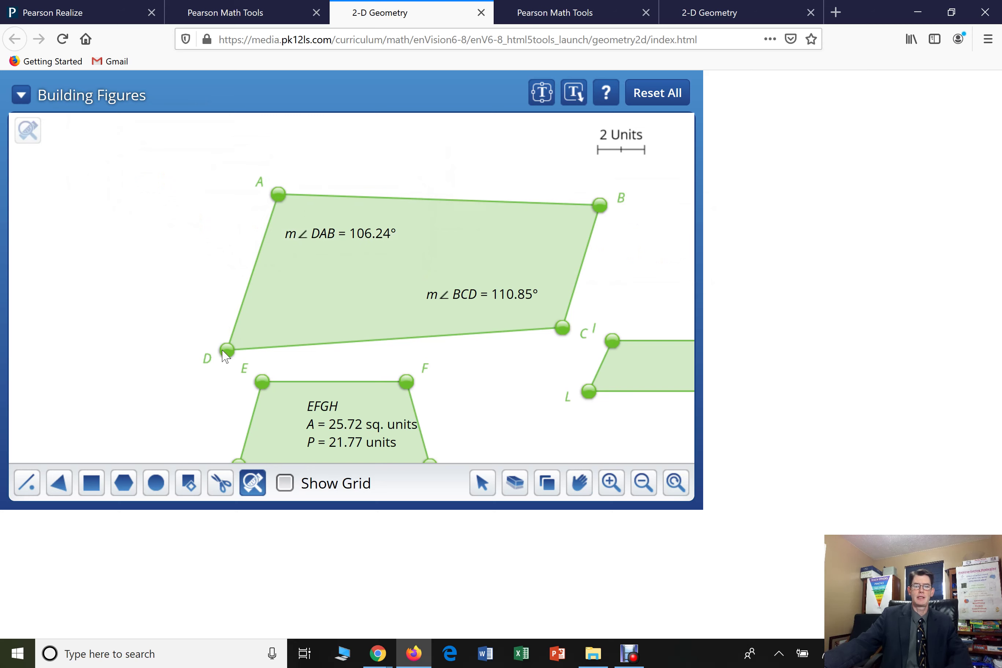
Reshape ABCD to m∠DAB = 128.64° and m∠BCD = 162.38°, then restore the Debut recorder
{"action": "left_click", "coordinate": [481, 482]}
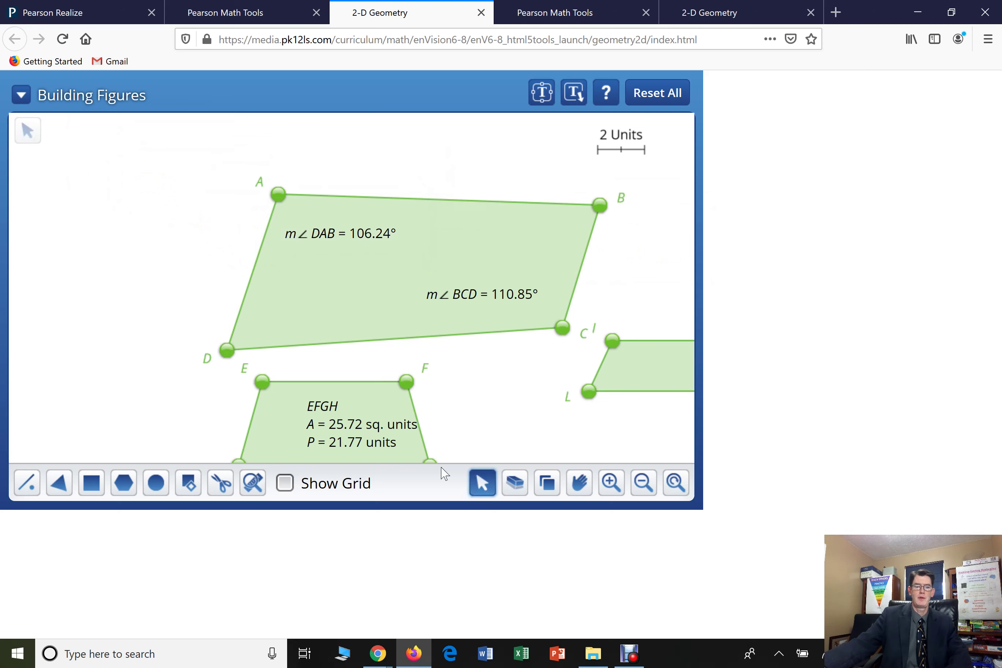
{"action": "mouse_move", "coordinate": [222, 350]}
{"action": "left_mouse_down"}
{"action": "mouse_move", "coordinate": [261, 347]}
{"action": "mouse_move", "coordinate": [328, 317]}
{"action": "mouse_move", "coordinate": [294, 306]}
{"action": "mouse_move", "coordinate": [346, 320]}
{"action": "mouse_move", "coordinate": [349, 331]}
{"action": "mouse_move", "coordinate": [366, 286]}
{"action": "mouse_move", "coordinate": [370, 205]}
{"action": "left_mouse_up"}
{"action": "left_click_drag", "start_coordinate": [562, 327], "coordinate": [493, 266]}
{"action": "mouse_move", "coordinate": [345, 233]}
{"action": "left_mouse_down"}
{"action": "mouse_move", "coordinate": [224, 309]}
{"action": "mouse_move", "coordinate": [329, 204]}
{"action": "mouse_move", "coordinate": [310, 155]}
{"action": "mouse_move", "coordinate": [261, 151]}
{"action": "left_mouse_up"}
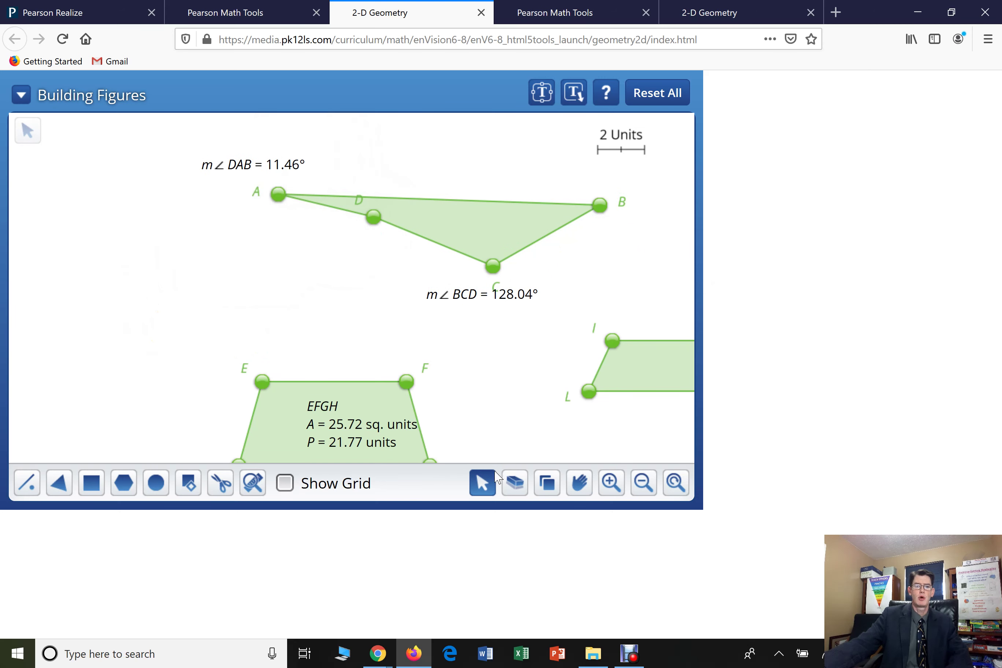
{"action": "left_click_drag", "start_coordinate": [373, 217], "coordinate": [155, 339]}
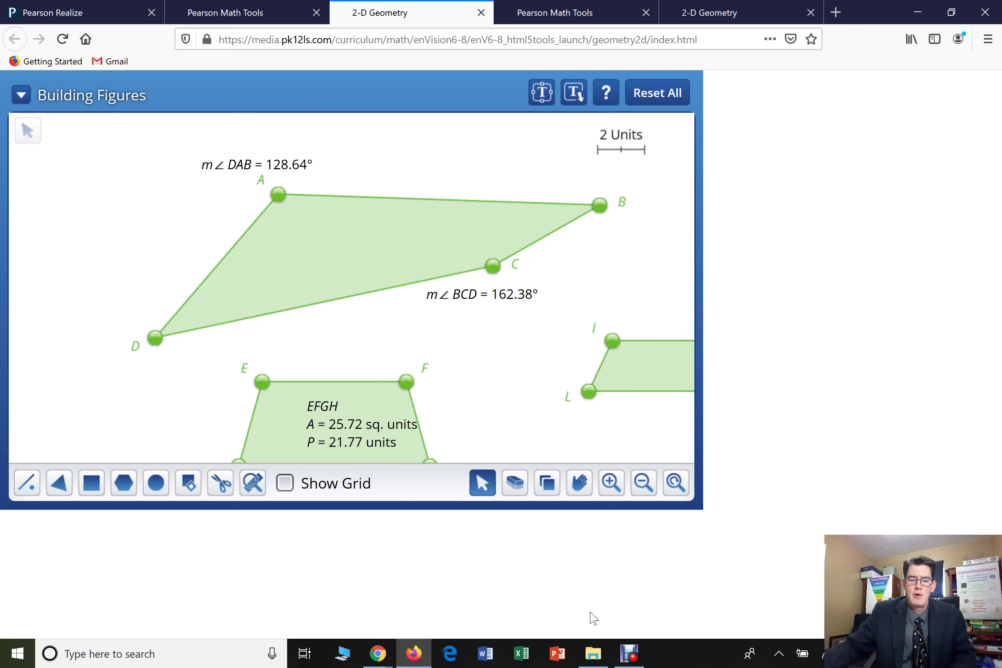
{"action": "mouse_move", "coordinate": [627, 653]}
{"action": "left_click", "coordinate": [618, 620]}
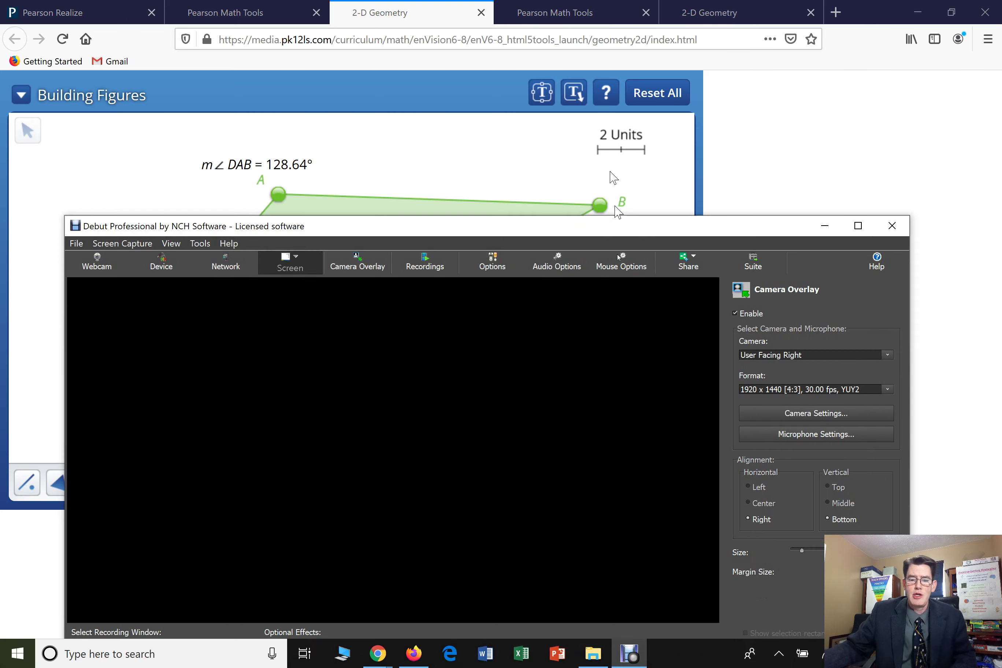